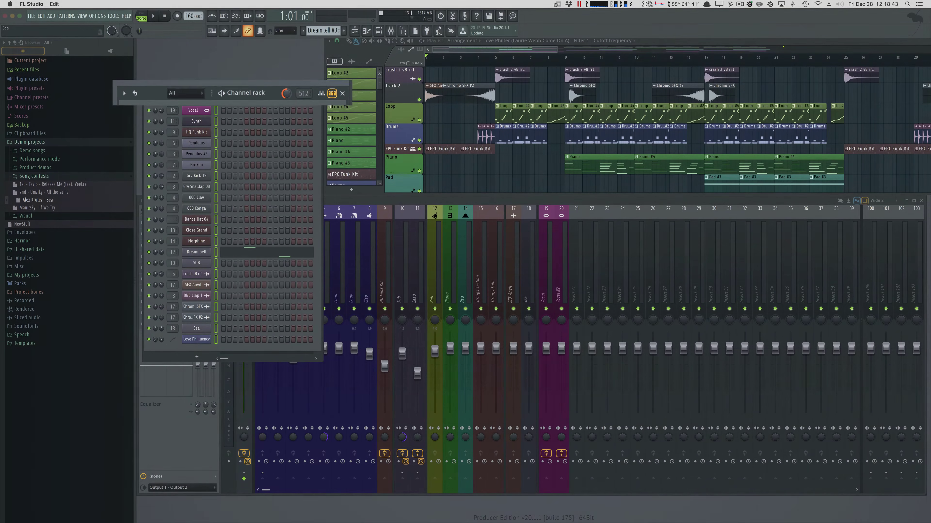
- Look at Set swing mix in the Channel rack options, dismiss the menu and close the rack
click(148, 92)
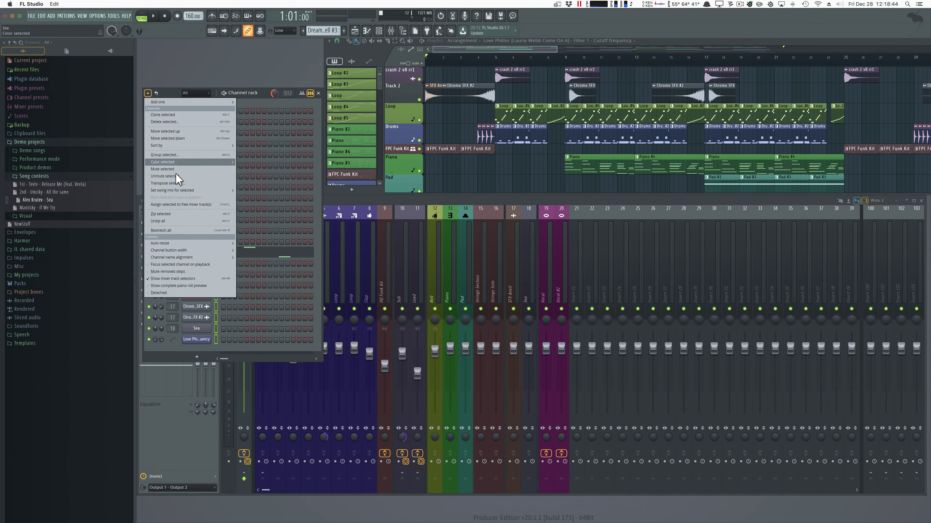
mouse_move(204, 189)
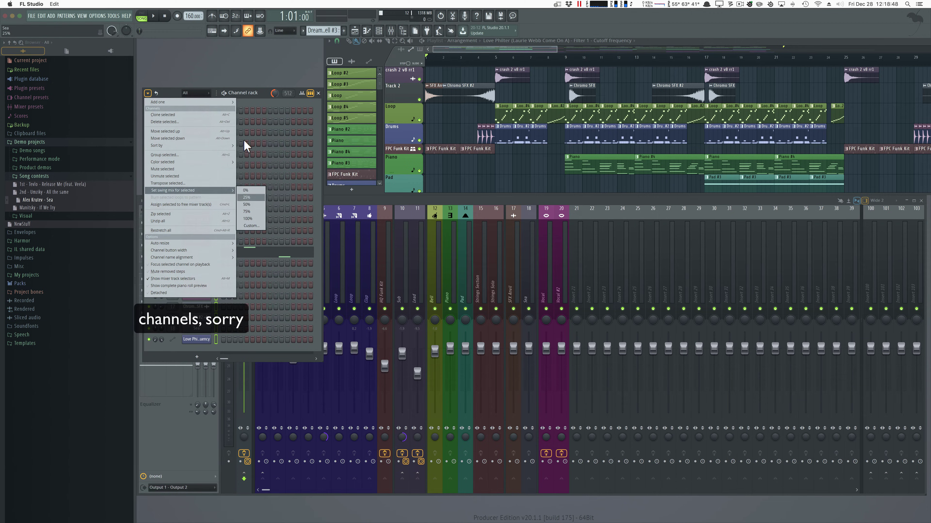
click(267, 101)
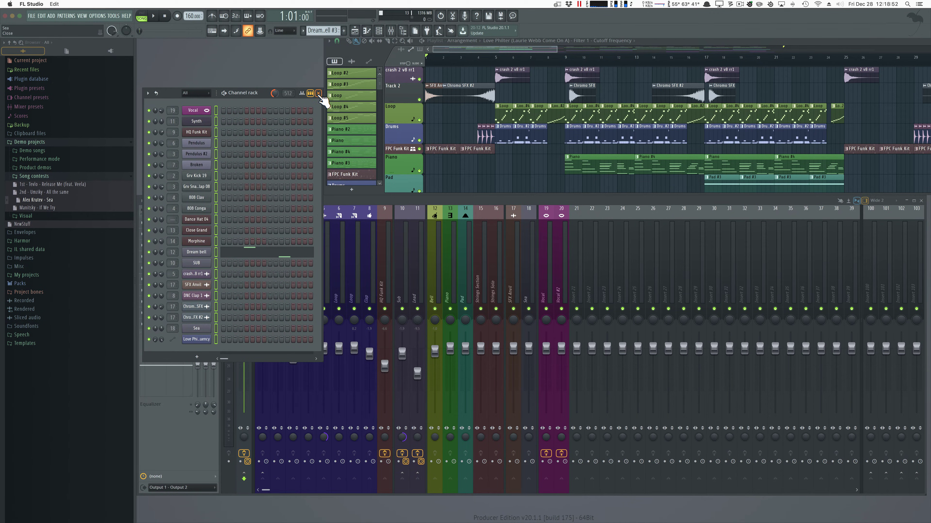
click(318, 94)
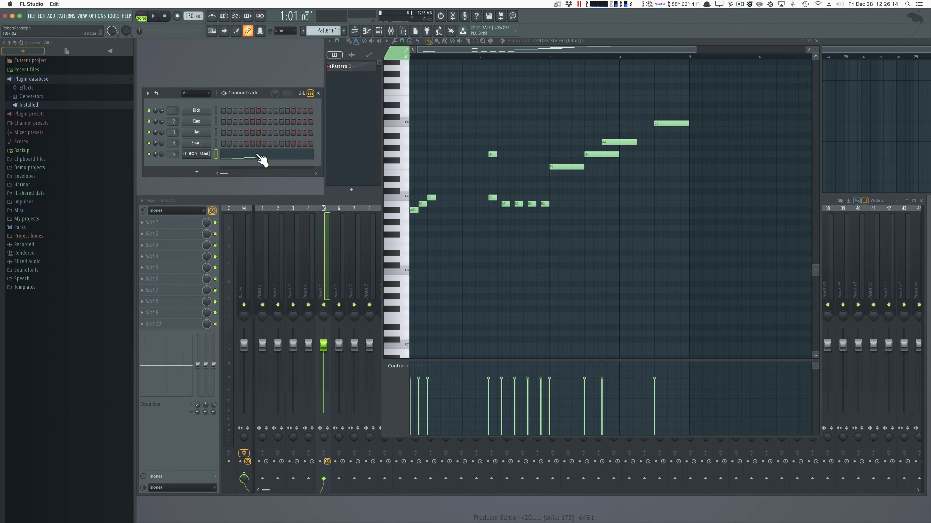
- Enable Show complete piano roll preview in the Channel rack options
click(148, 93)
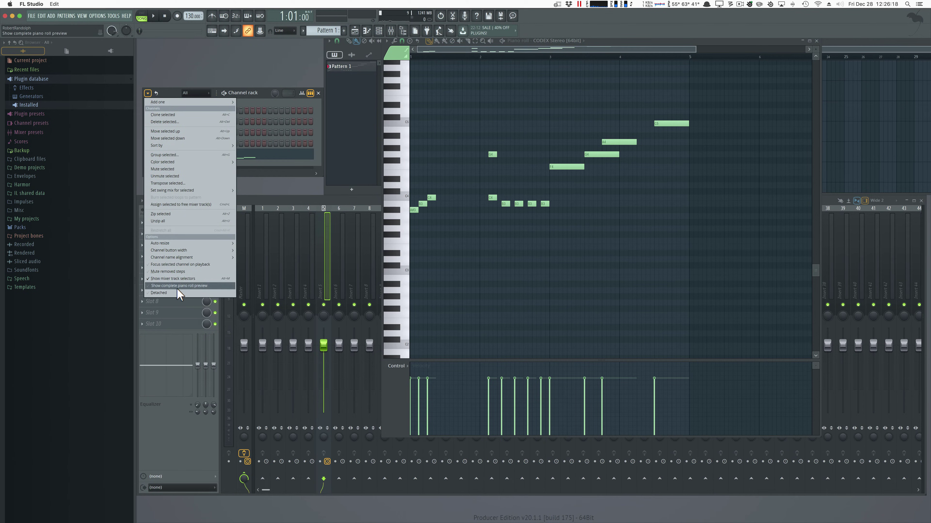
click(179, 286)
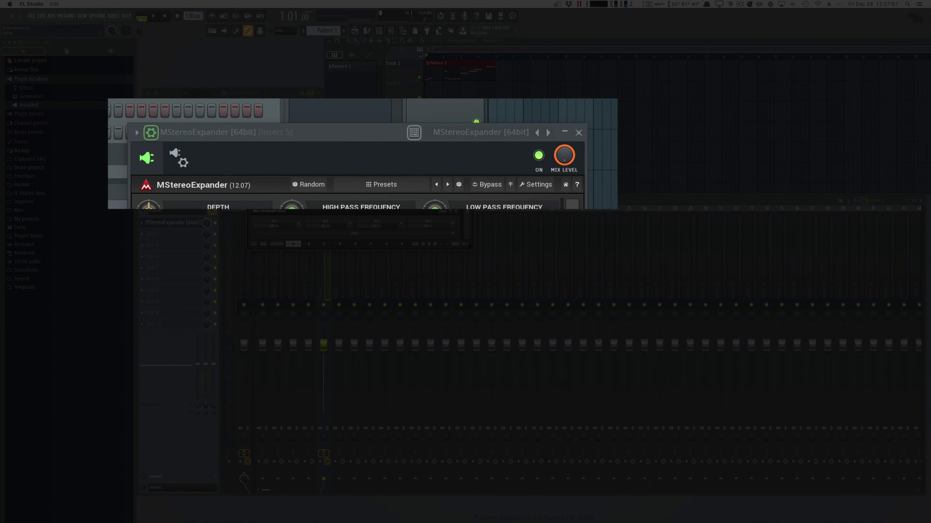
- Change the plugin's on/off option, then set the performance meter to FPS and then voice count
right_click(538, 156)
click(553, 175)
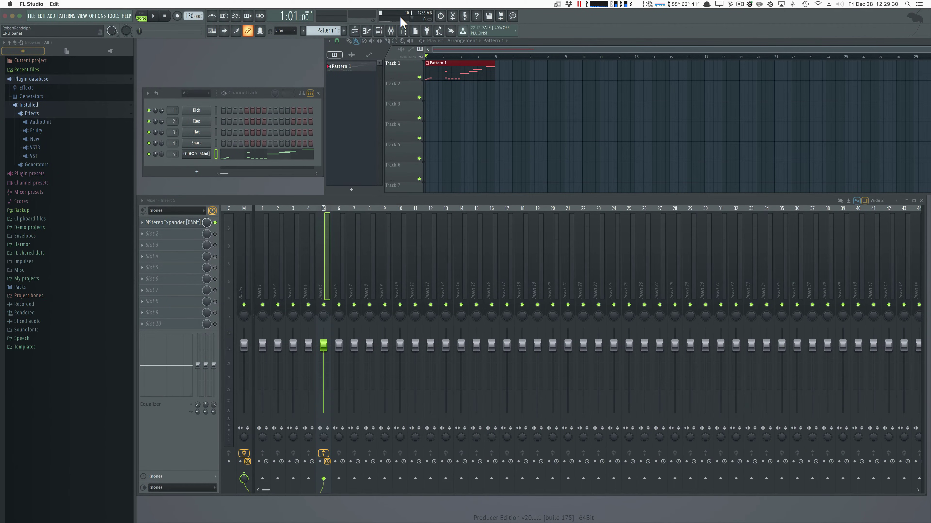
right_click(401, 18)
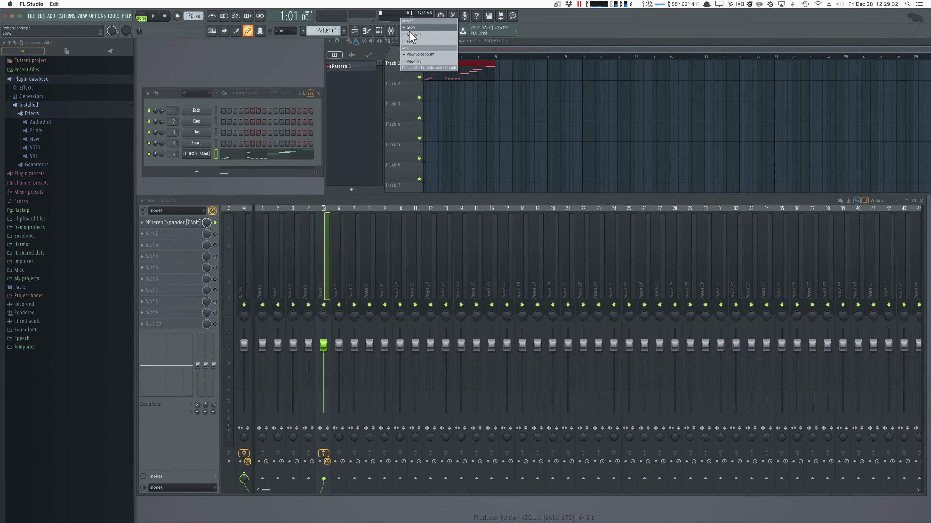
click(421, 61)
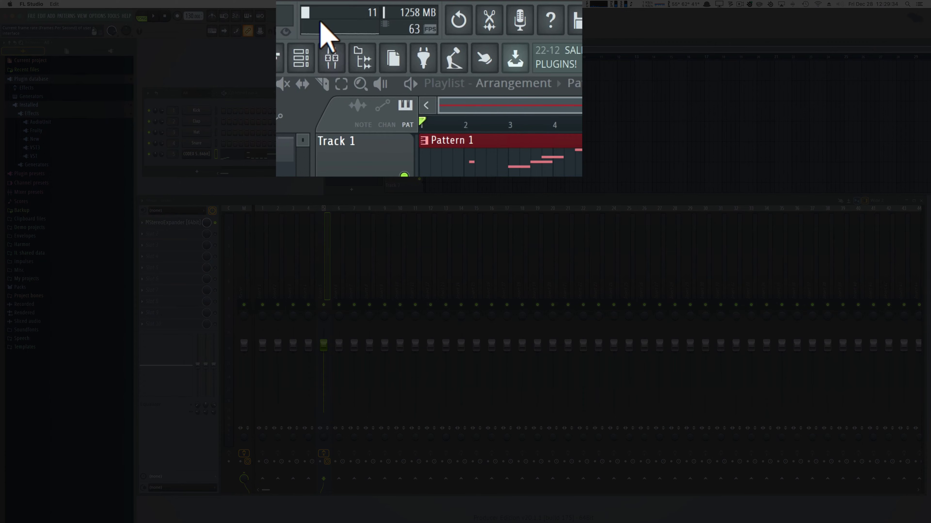
right_click(322, 25)
click(409, 121)
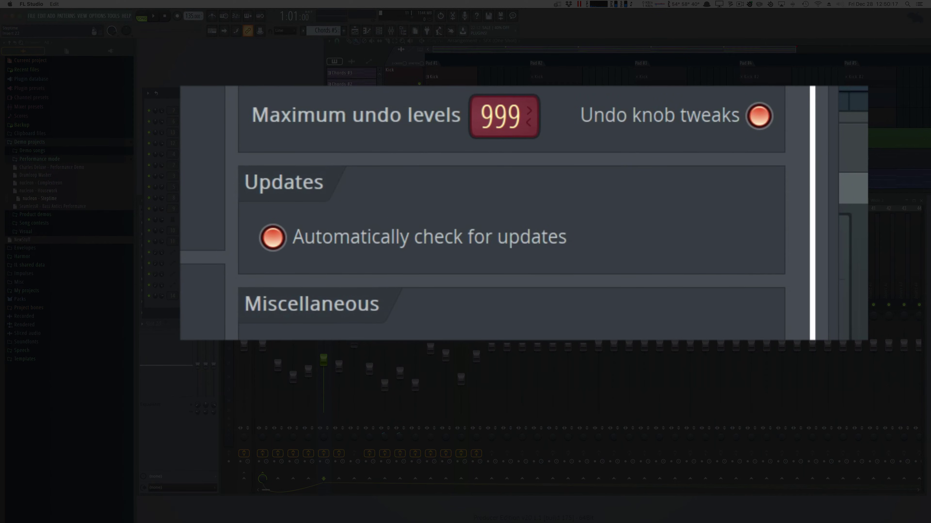
- Export nucleon - Steptime as a WAV file with mono, right-channel-only output
click(32, 16)
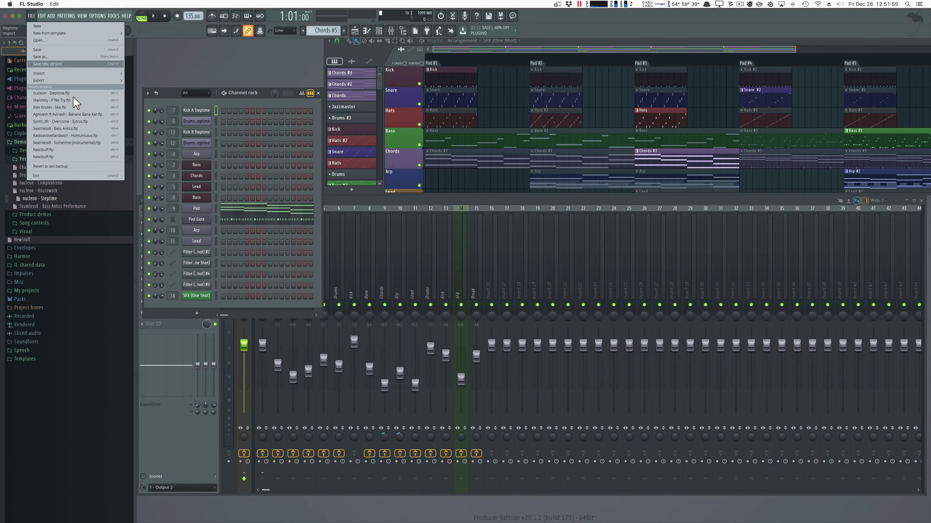
mouse_move(73, 80)
click(139, 88)
click(506, 190)
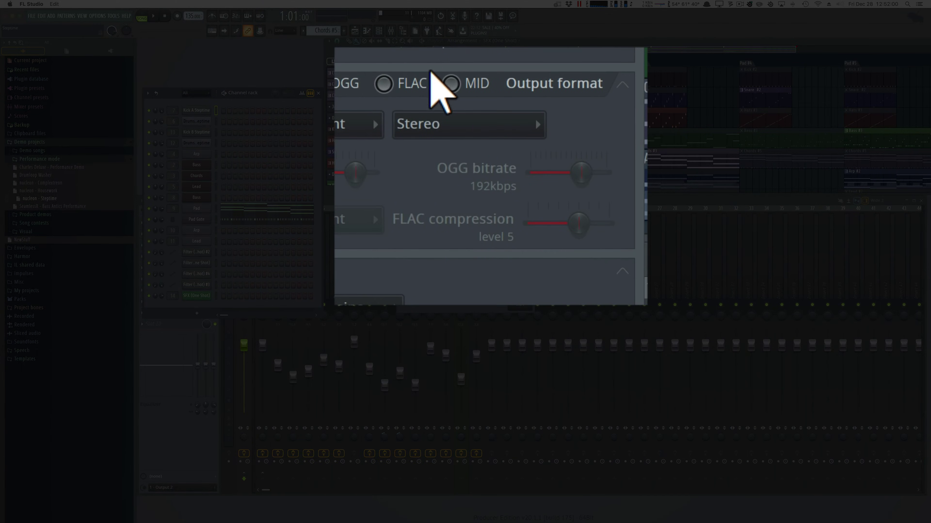
click(484, 162)
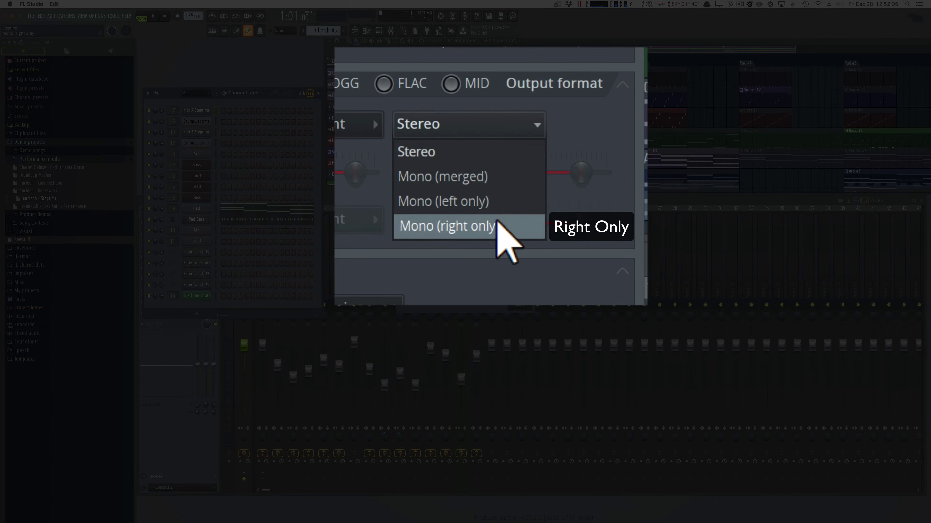
click(498, 224)
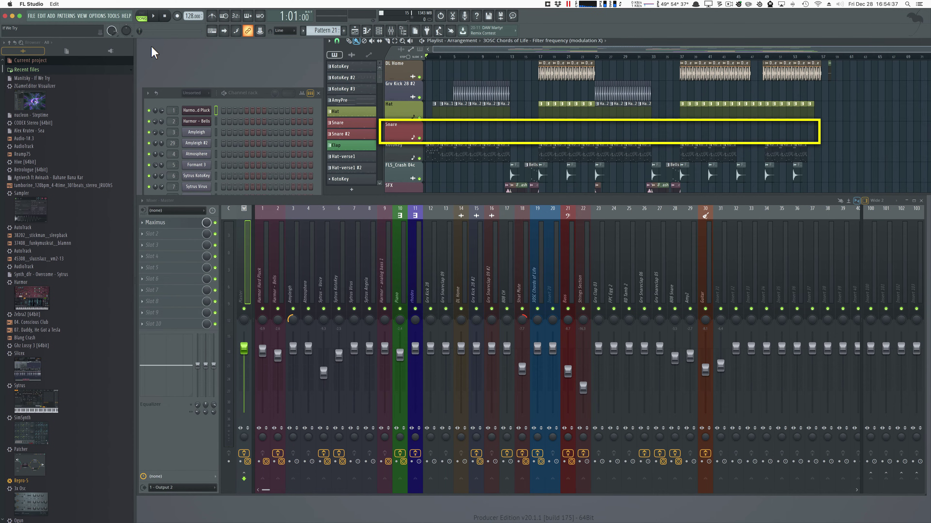
- Run the Reset empty playlist tracks macro from Tools > Macros and confirm it
click(114, 17)
mouse_move(136, 41)
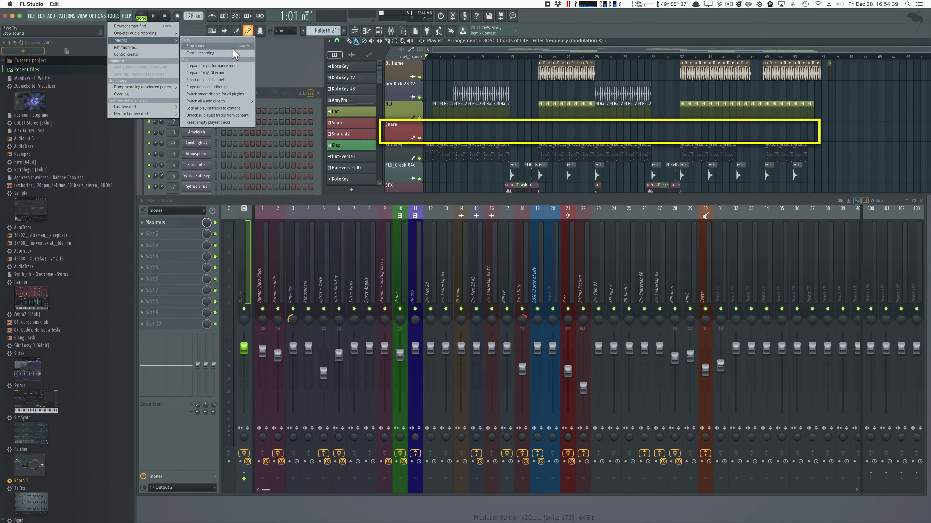
click(224, 123)
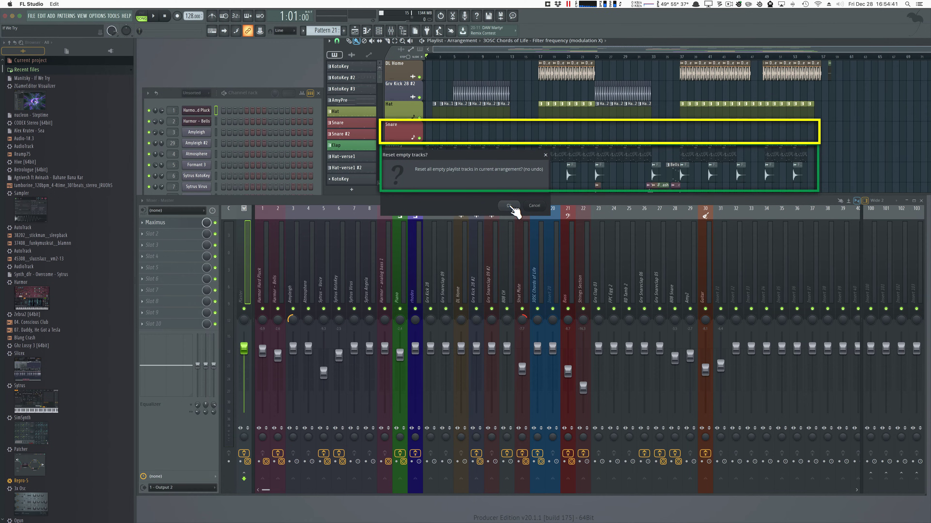
click(509, 206)
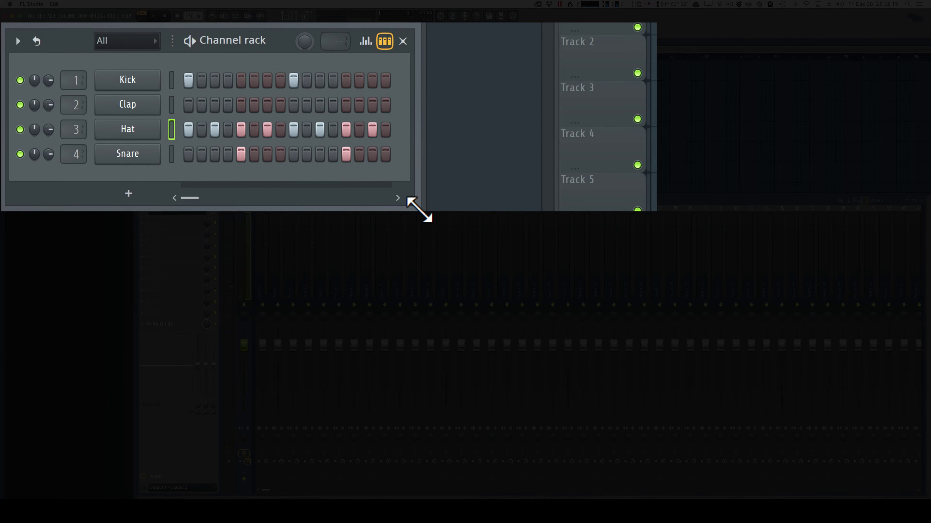
- Widen the rack, enable Loop all channels, and add Hat hits at steps 19, 22 and 27
drag(422, 162, 617, 160)
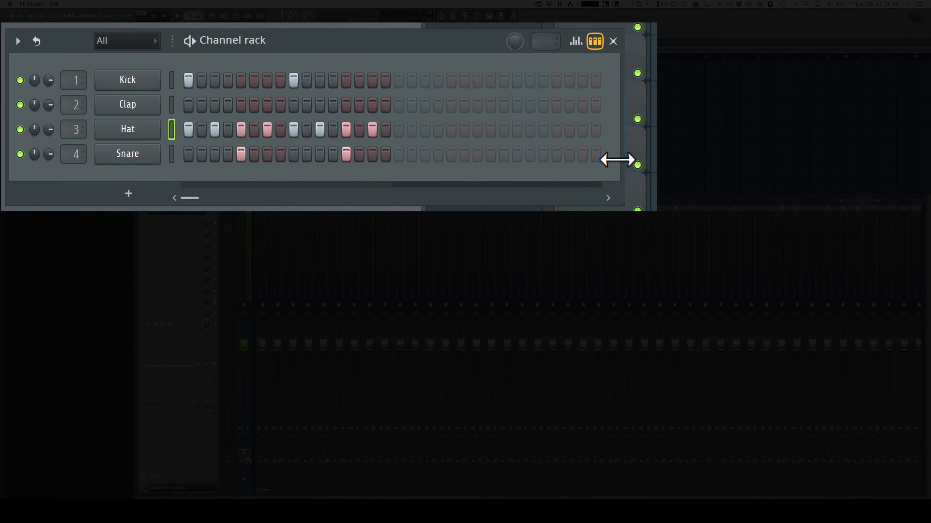
right_click(37, 42)
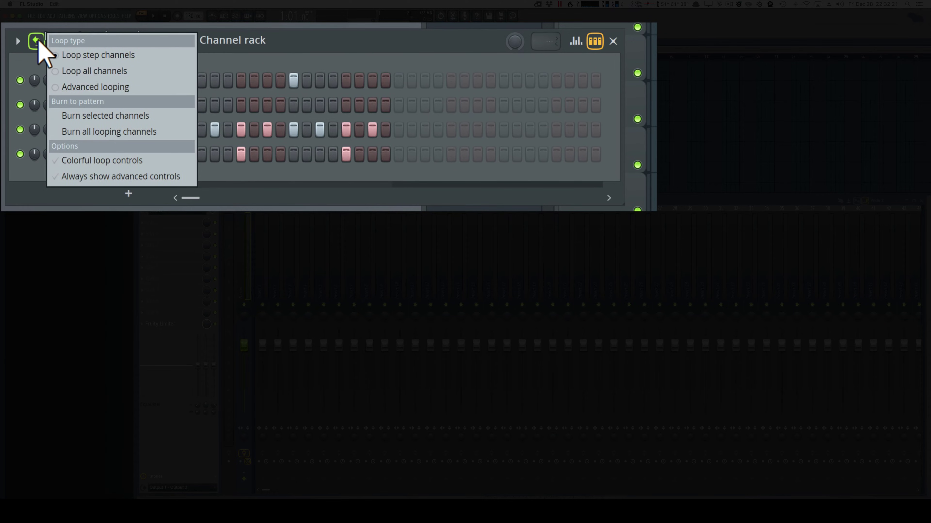
click(90, 71)
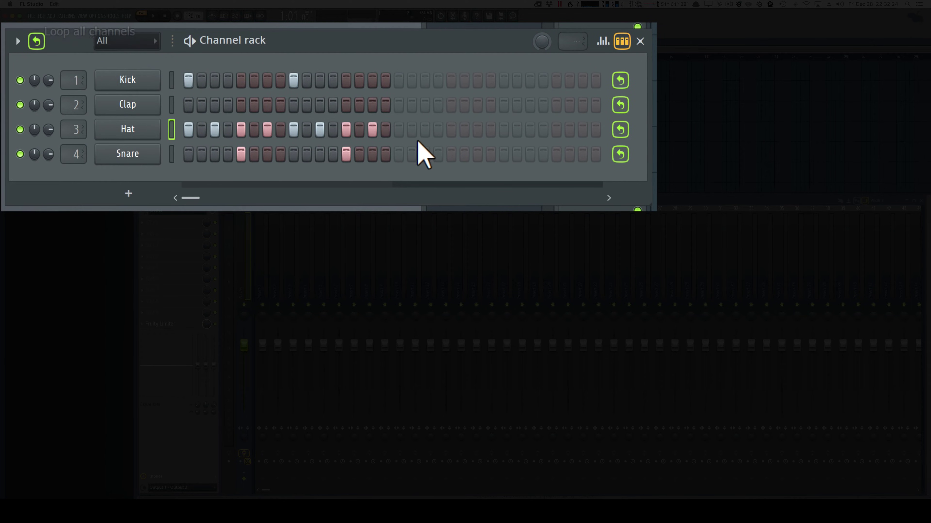
click(425, 129)
click(464, 129)
click(530, 129)
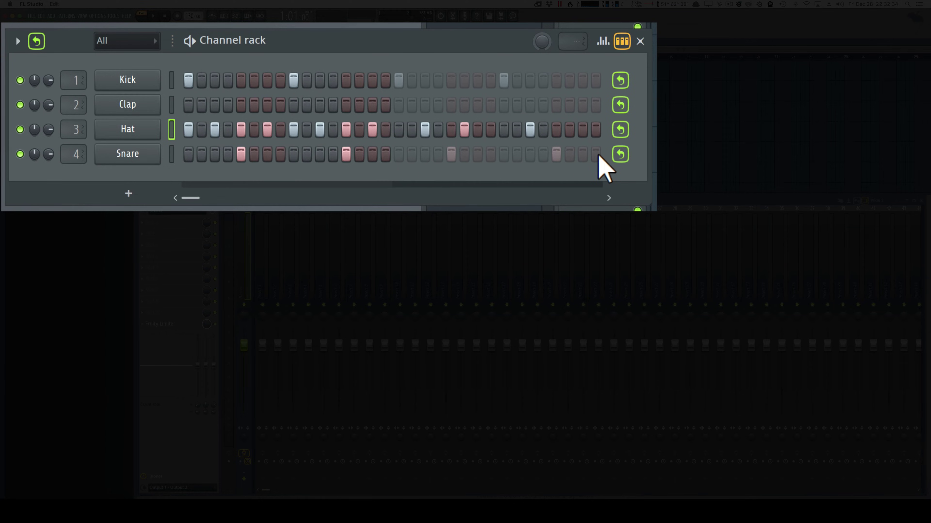
- Play the beat, toggle Kick and Snare looping off and back on, then burn the Kick loop
key(space)
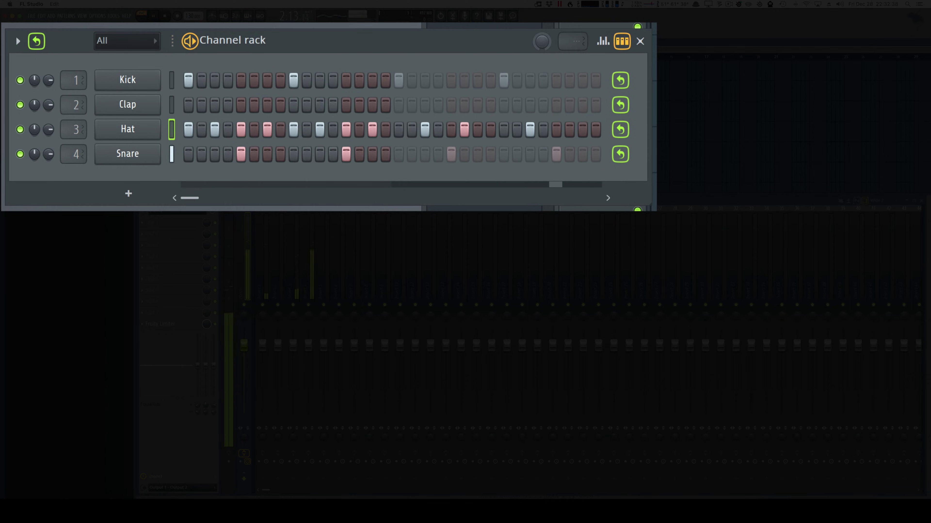
key(space)
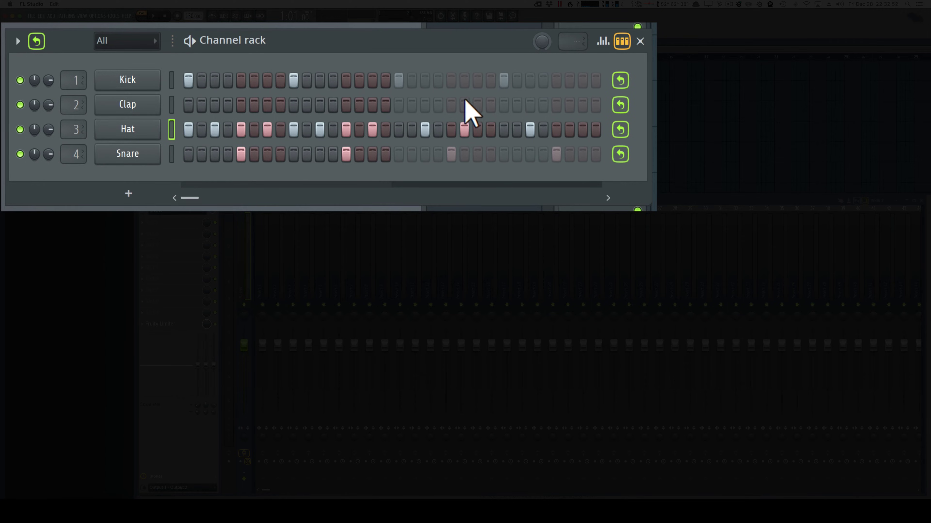
click(620, 154)
click(620, 80)
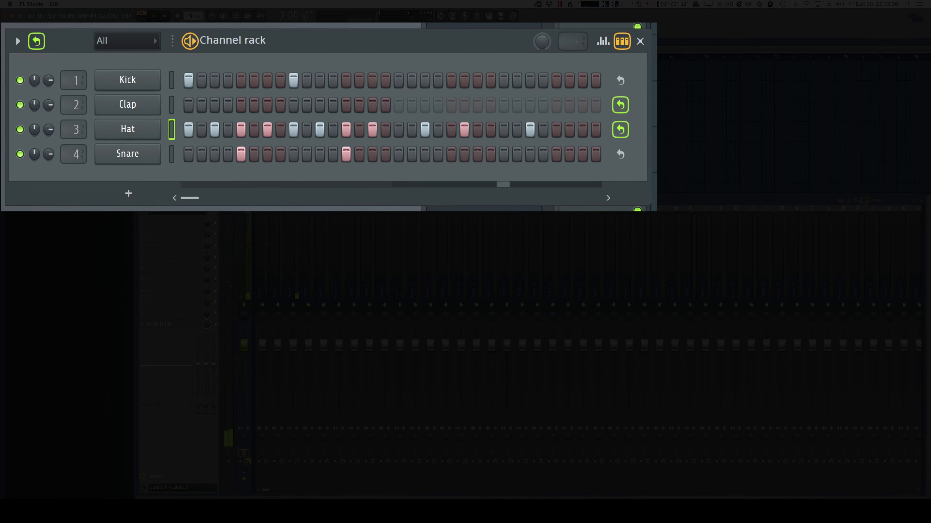
key(space)
click(622, 81)
click(620, 154)
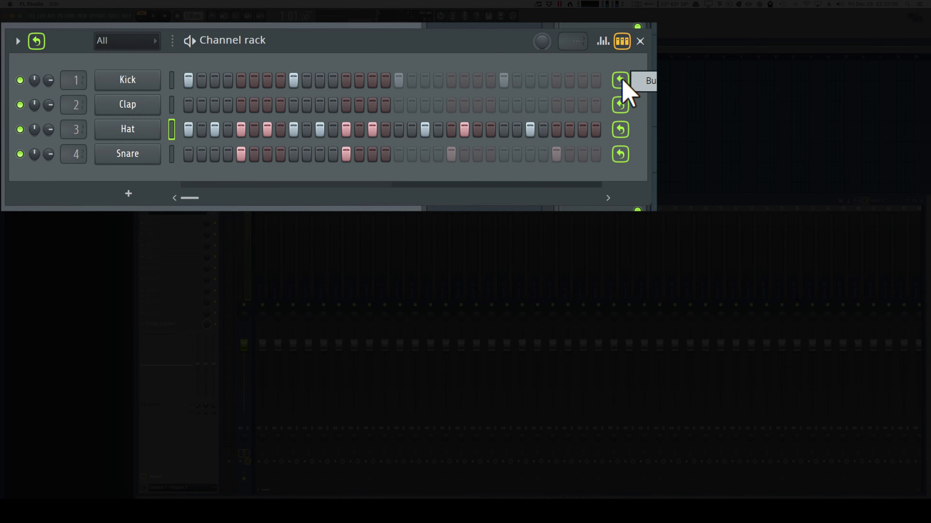
click(656, 83)
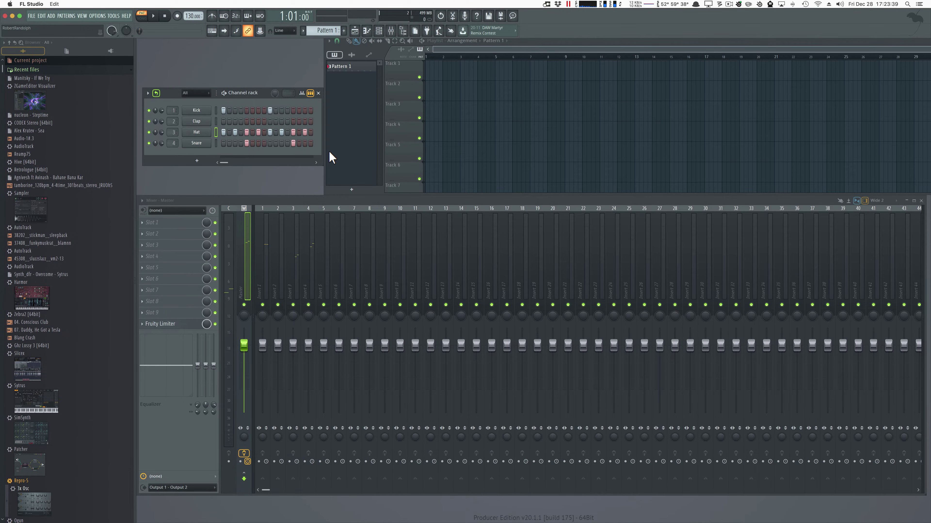
- Play the beat, widen the rack to 32 steps, and switch to advanced looping
key(space)
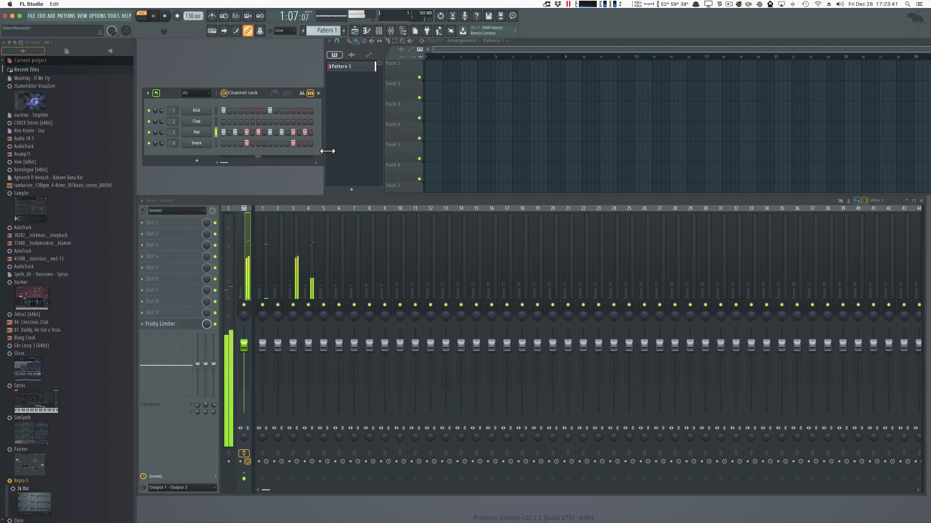
drag(345, 161, 479, 160)
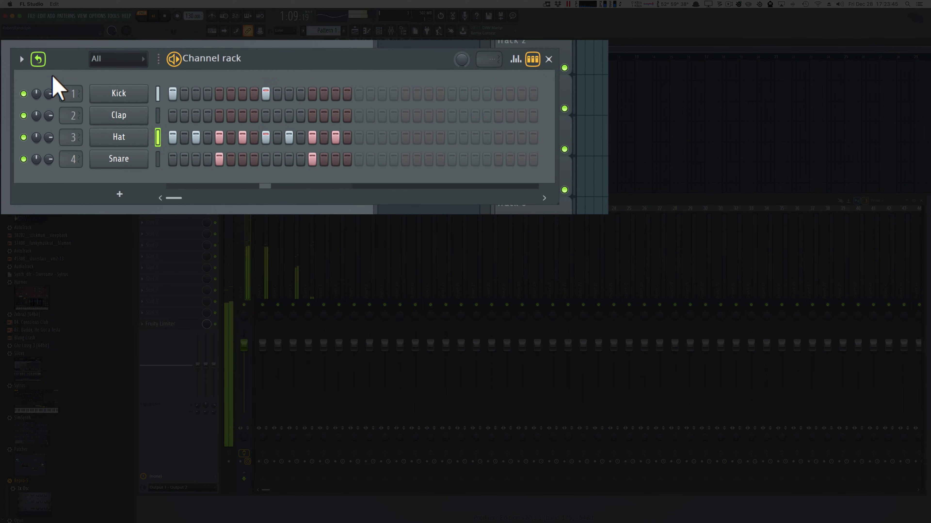
click(41, 61)
click(140, 99)
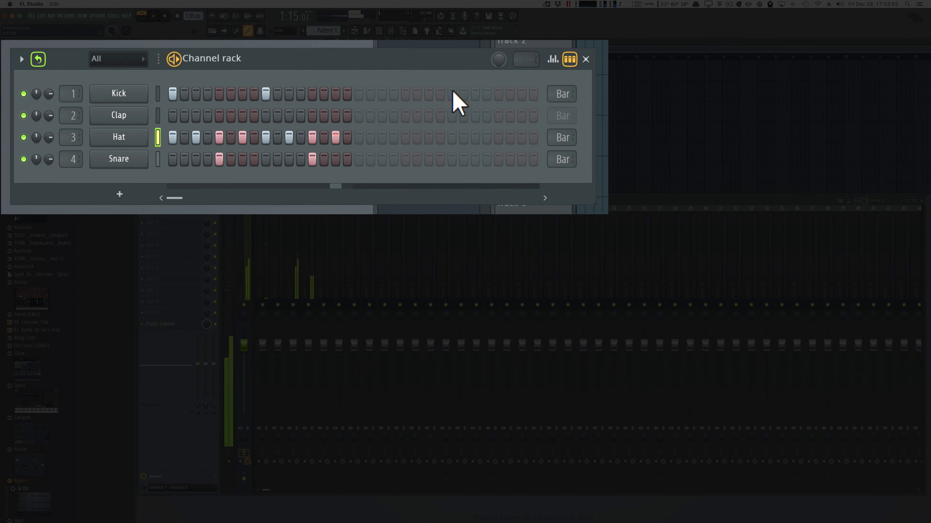
- Set the Kick row to loop every 7 steps and the Snare row every 10 steps
drag(563, 96, 563, 111)
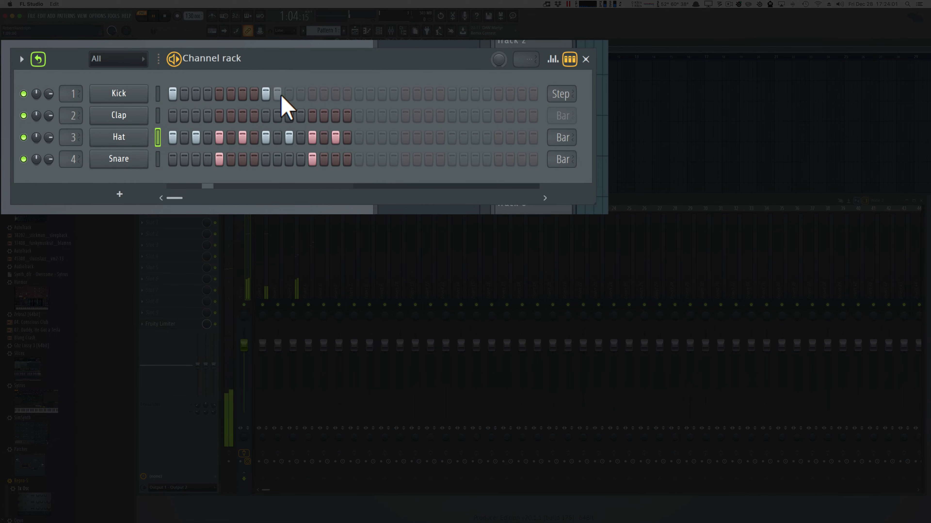
mouse_move(561, 94)
mouse_down()
mouse_move(561, 82)
mouse_move(561, 103)
mouse_up()
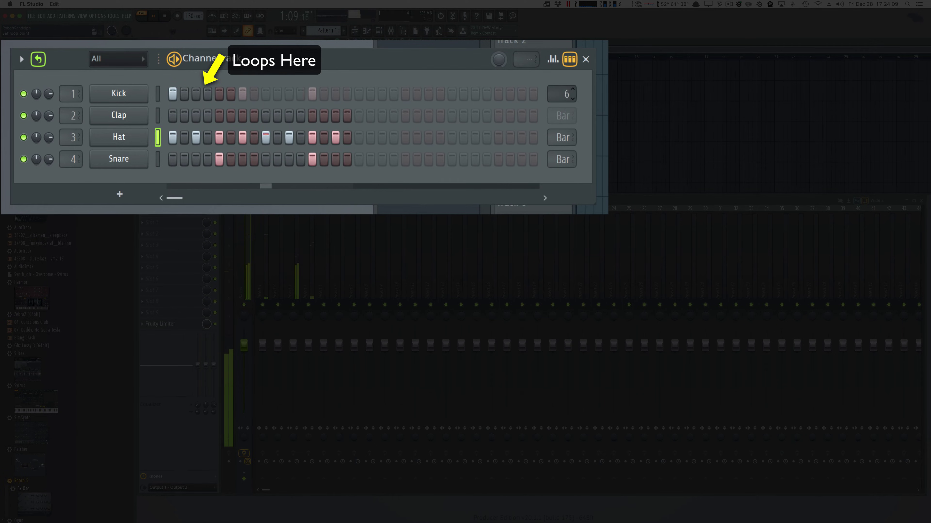
drag(561, 93, 561, 82)
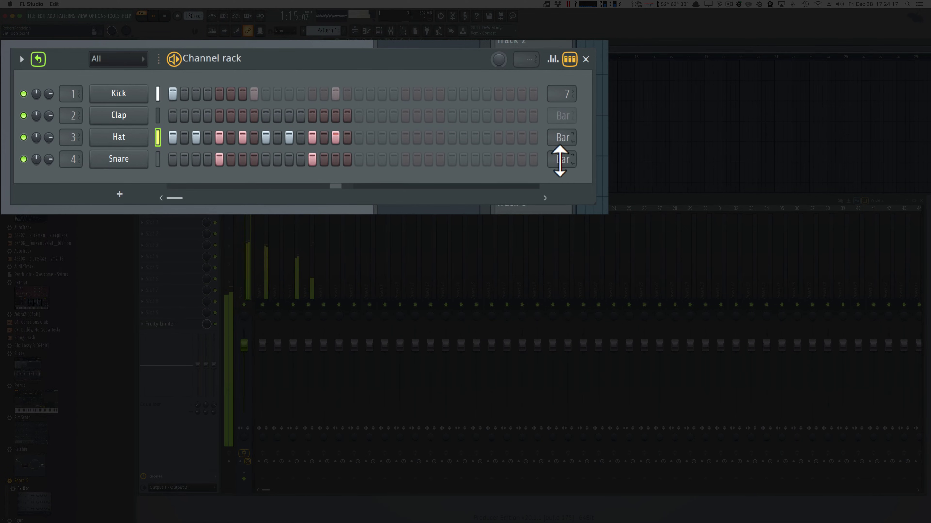
mouse_move(564, 161)
mouse_down()
mouse_move(564, 183)
mouse_move(564, 148)
mouse_up()
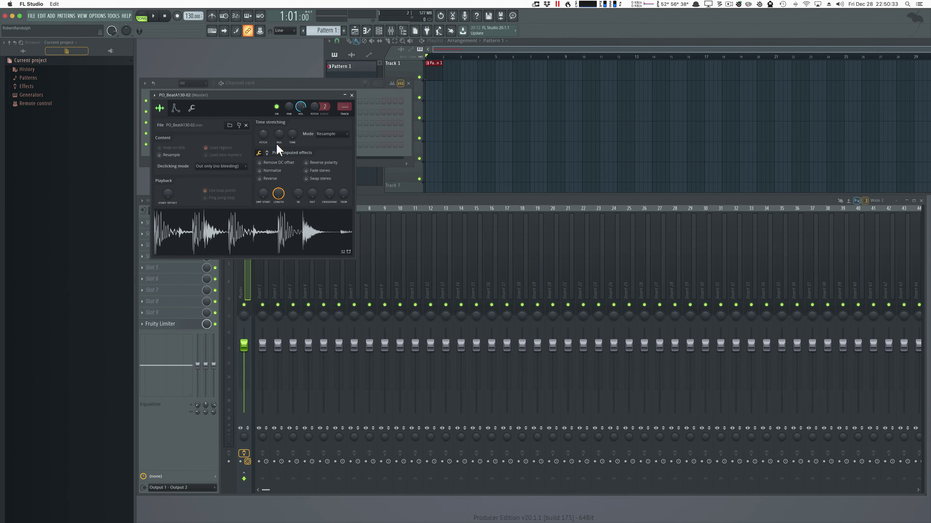
- Create a Time stretch (time) automation clip for the Time knob and curve its ramp during playback
right_click(294, 135)
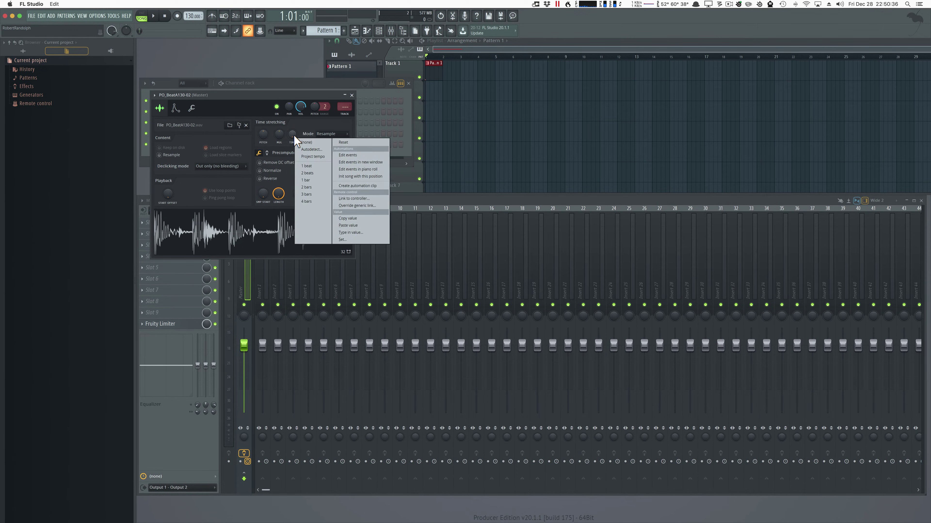
click(357, 186)
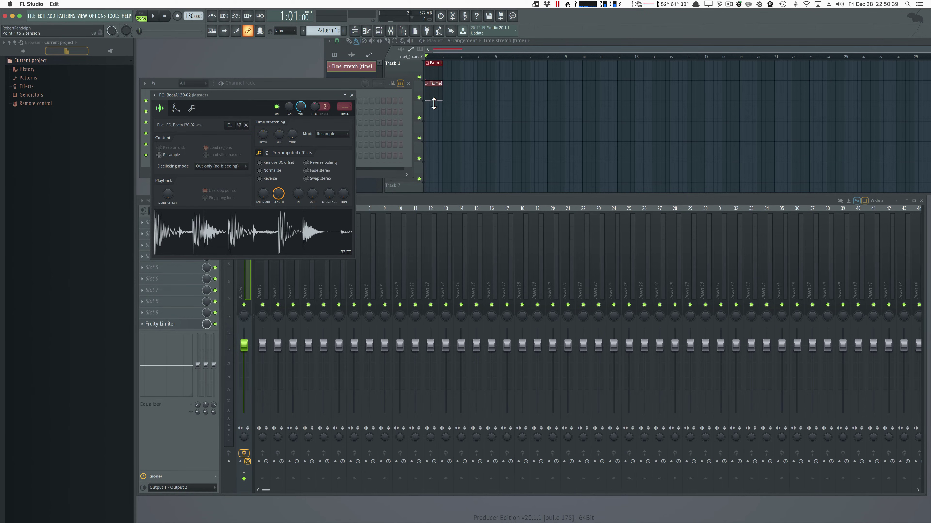
click(434, 104)
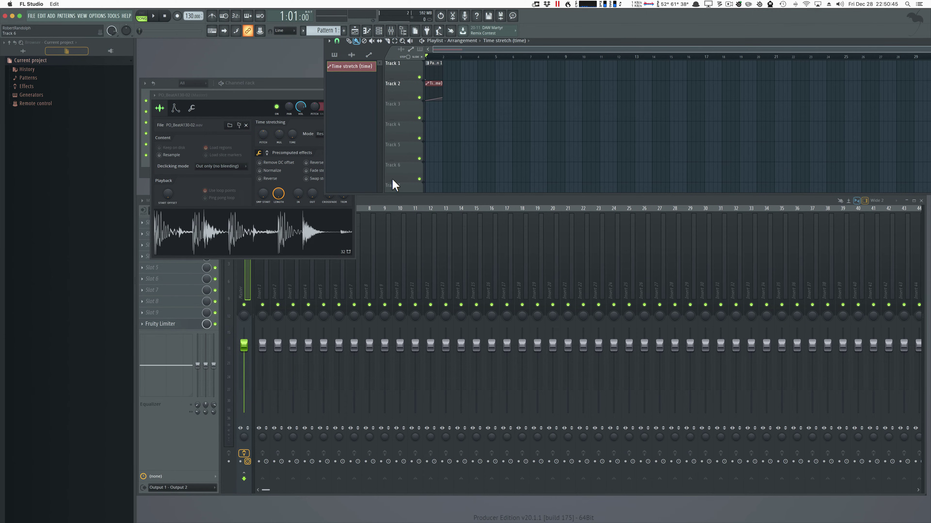
key(space)
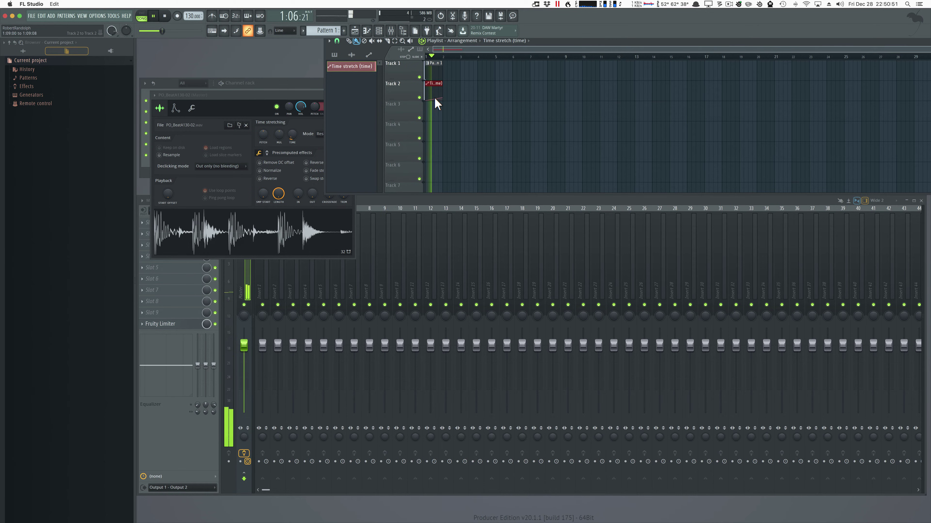
drag(434, 98, 434, 98)
key(space)
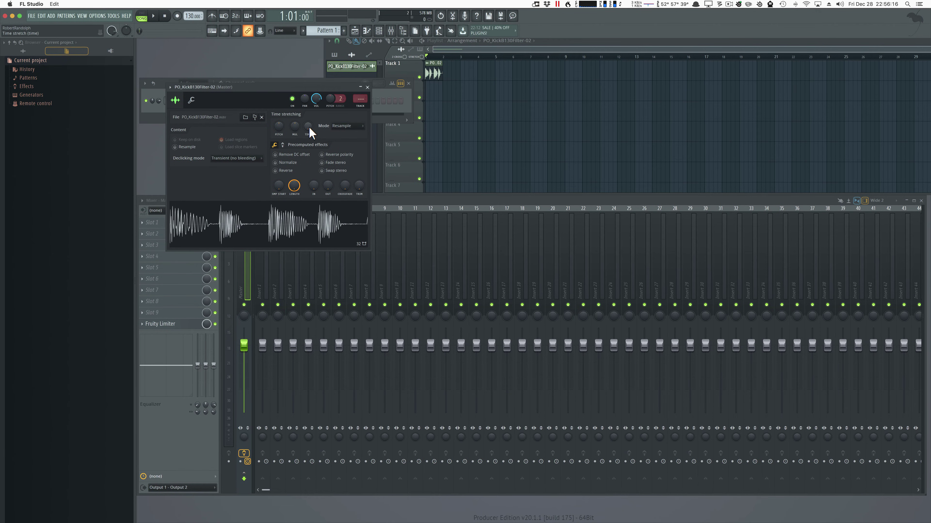
right_click(308, 126)
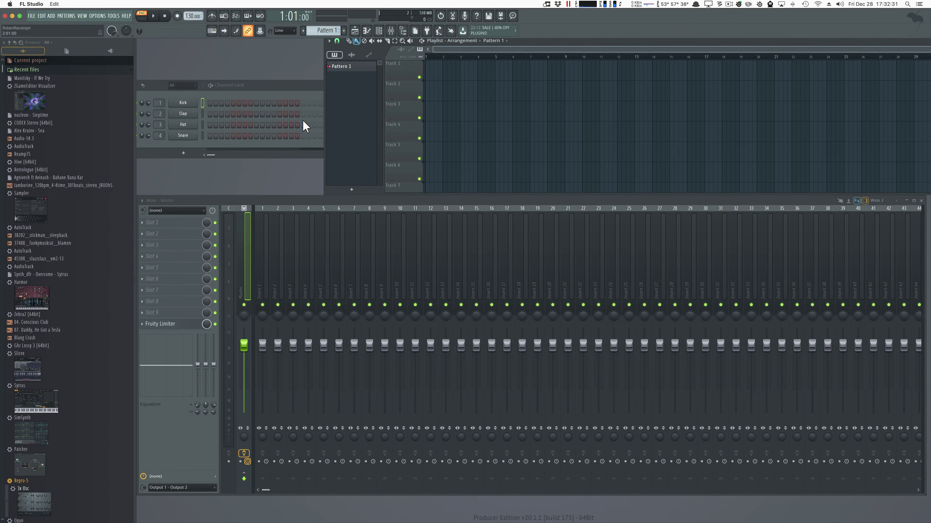
- Add Harmor from the browser and route it to a different mixer insert
drag(35, 304, 402, 69)
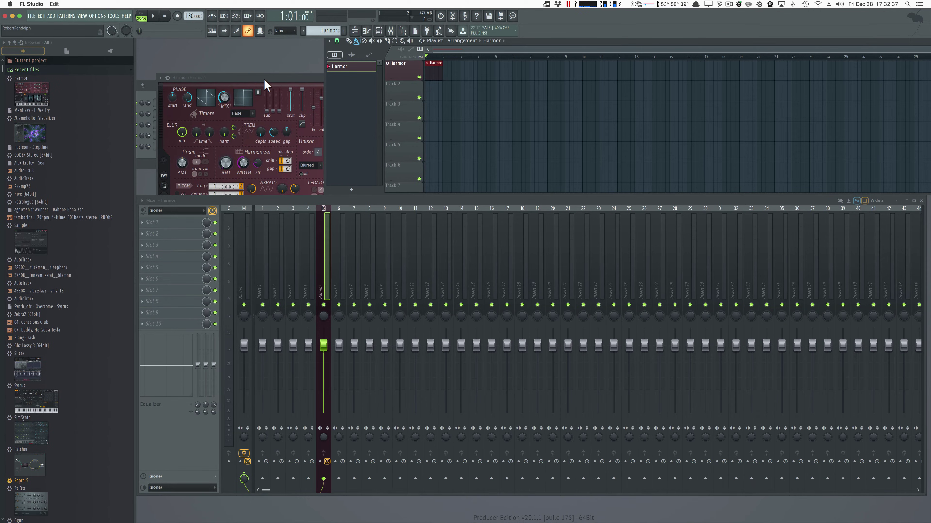
drag(265, 83, 516, 135)
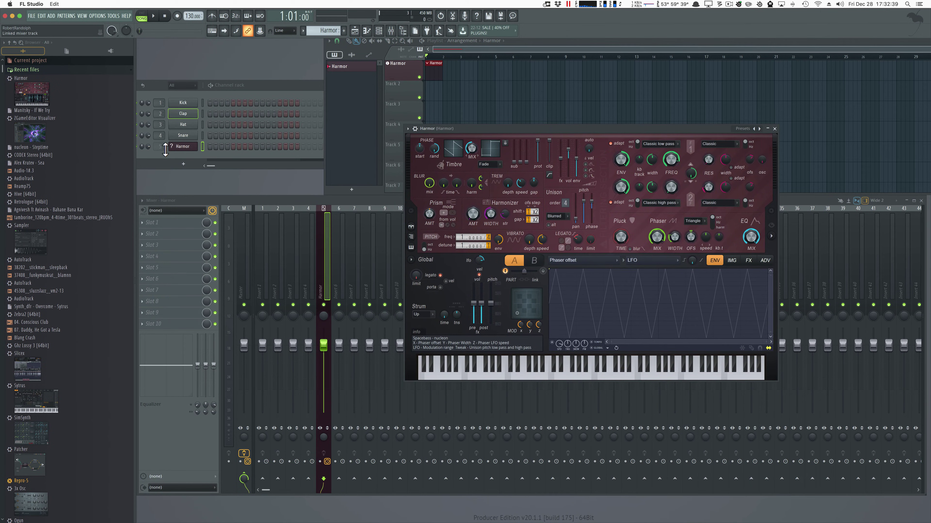
drag(159, 146, 184, 146)
- Colour the Harmor playlist track purple and give it the tongue-out smiley icon
right_click(401, 80)
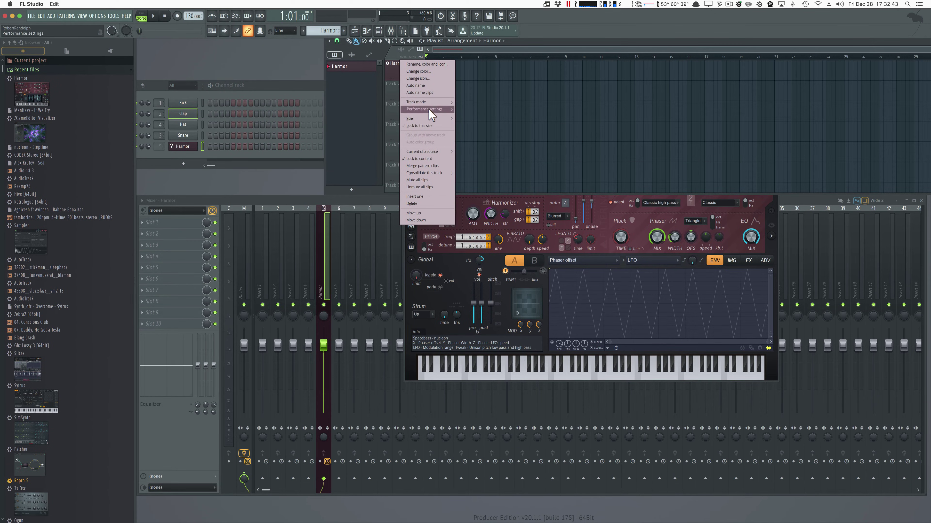
mouse_move(432, 106)
click(421, 71)
click(484, 144)
right_click(401, 76)
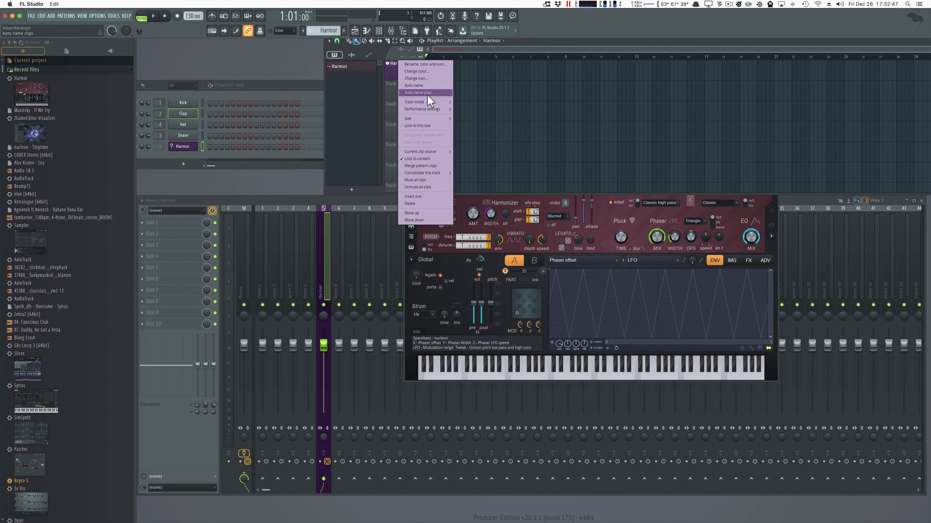
click(422, 79)
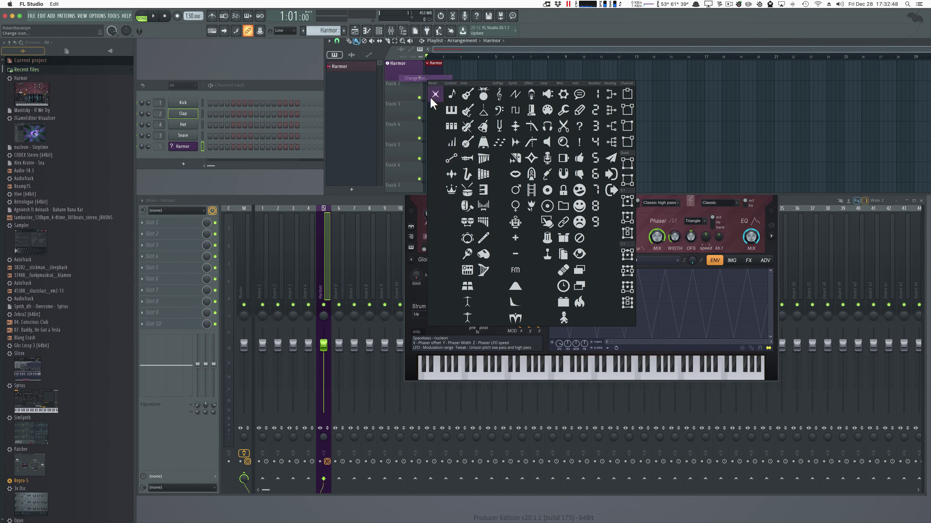
click(579, 190)
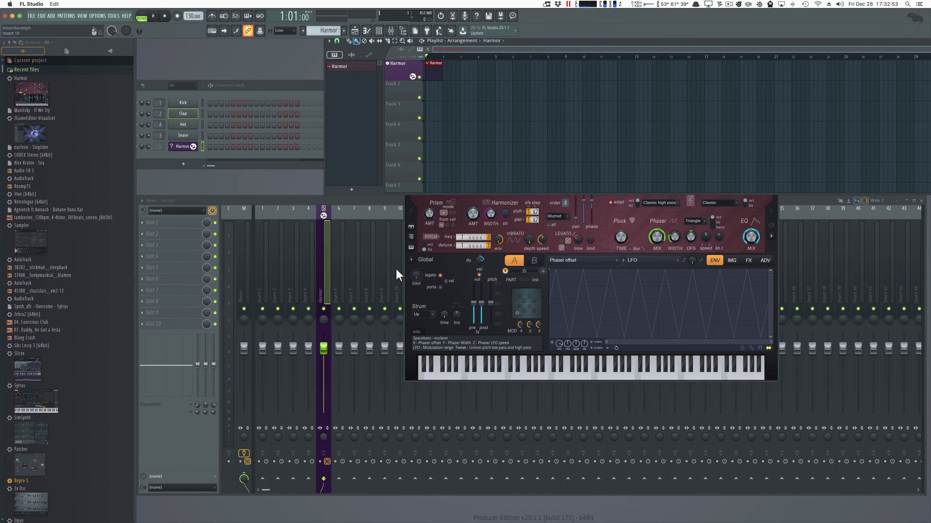
- Draw a seven-note Harmor melody in the Piano roll and move its clip to Track 2
double_click(437, 75)
drag(418, 253, 447, 245)
click(471, 228)
click(505, 221)
click(523, 197)
click(474, 203)
click(423, 197)
click(527, 153)
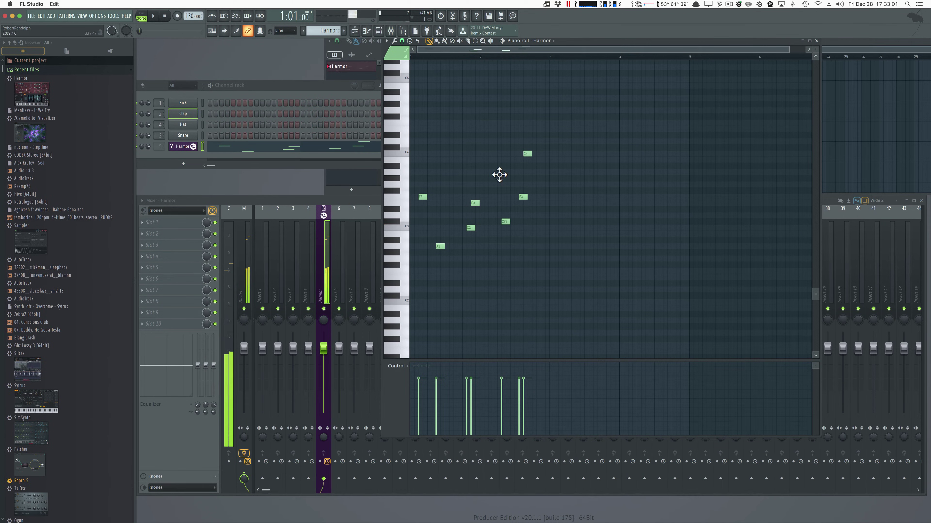
click(816, 41)
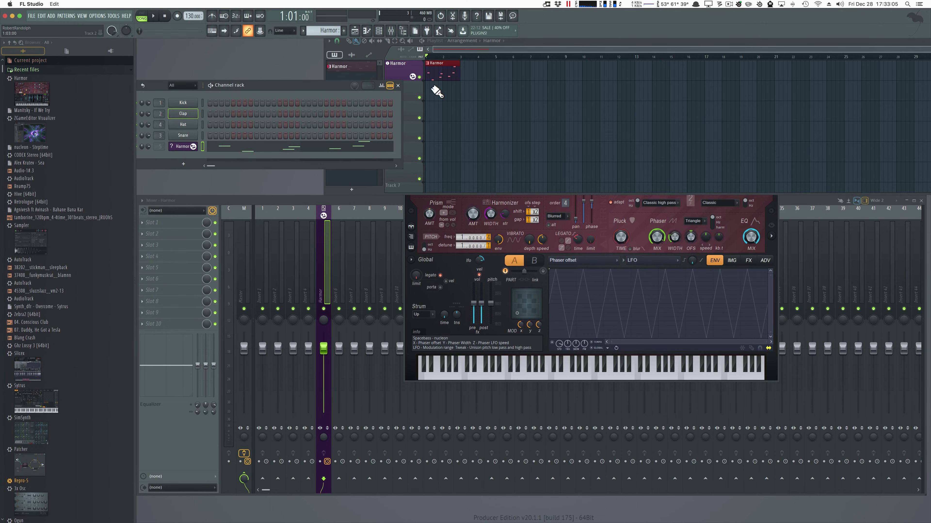
drag(439, 69, 436, 98)
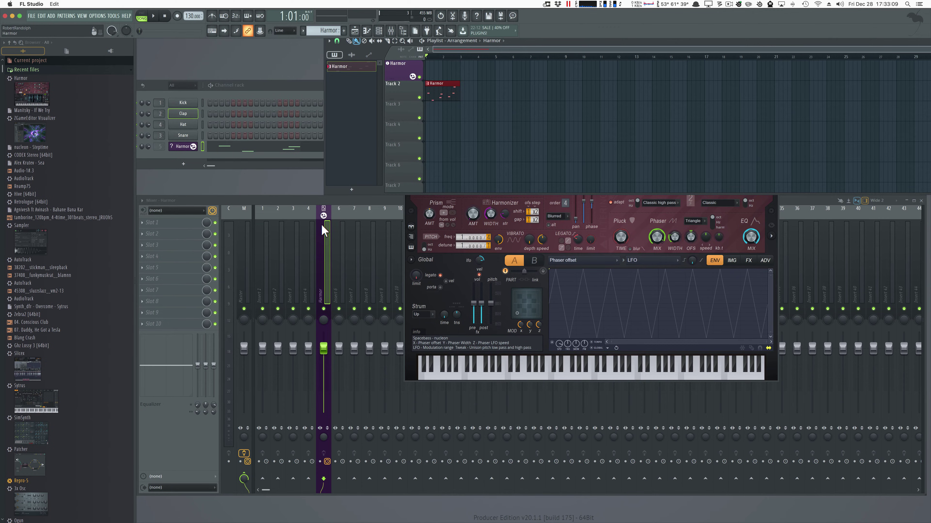
key(space)
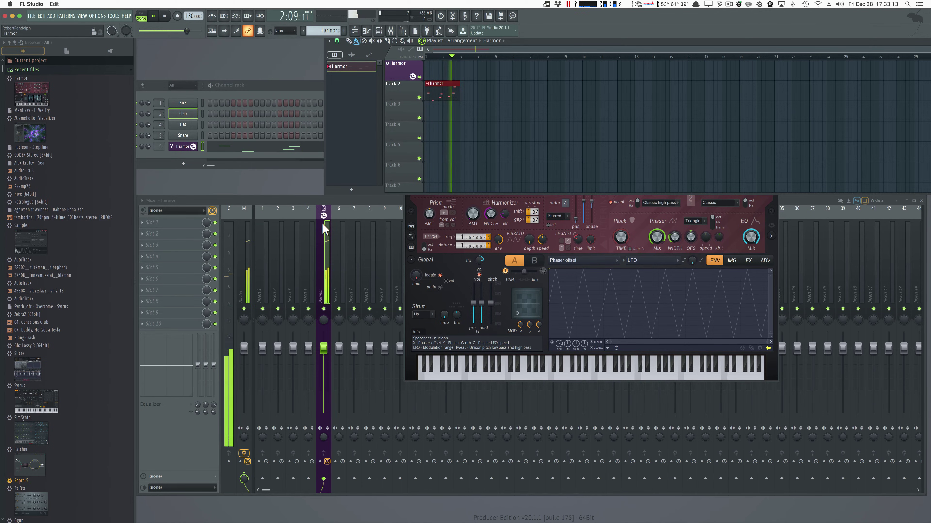
key(space)
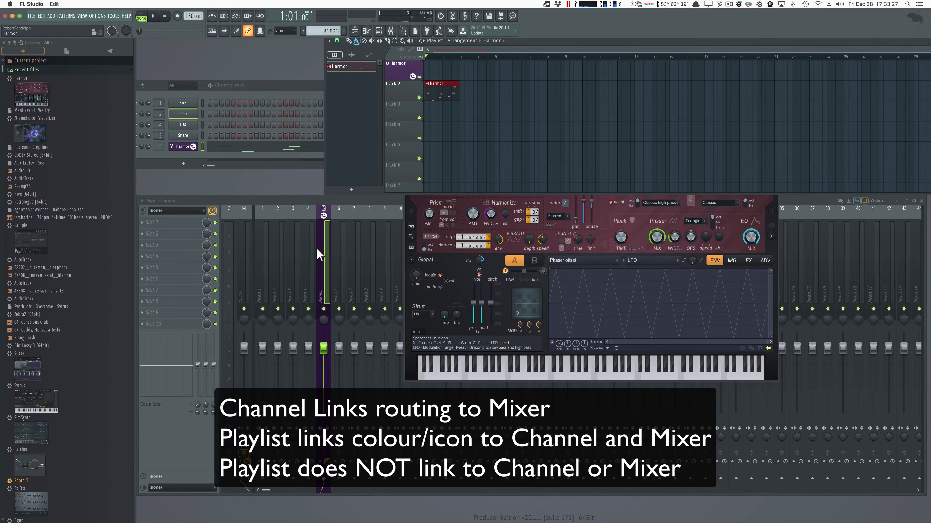
- Shift Harmor's mixer insert to slot 1 with Alt+Left and delete the Harmor clip from Track 2
click(163, 155)
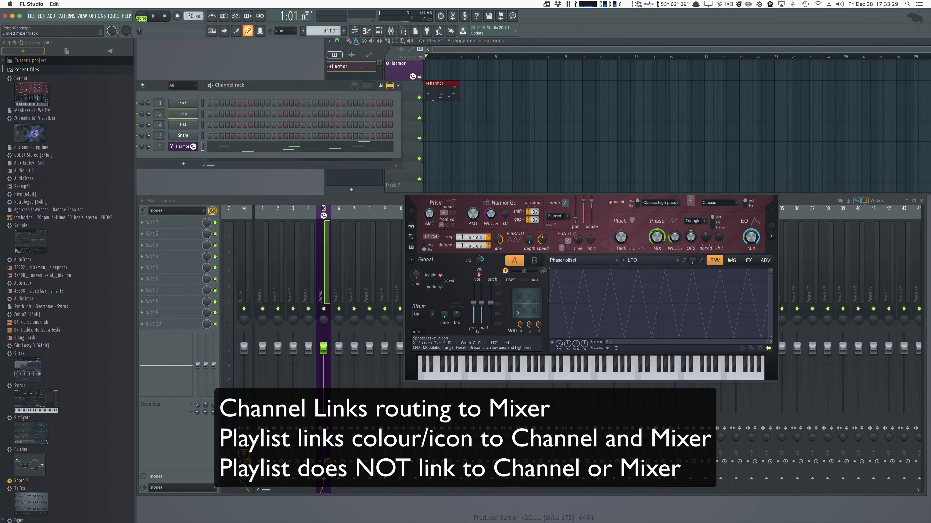
key(alt+Left)
key(alt+Left)
key(alt+Left)
key(alt+Left)
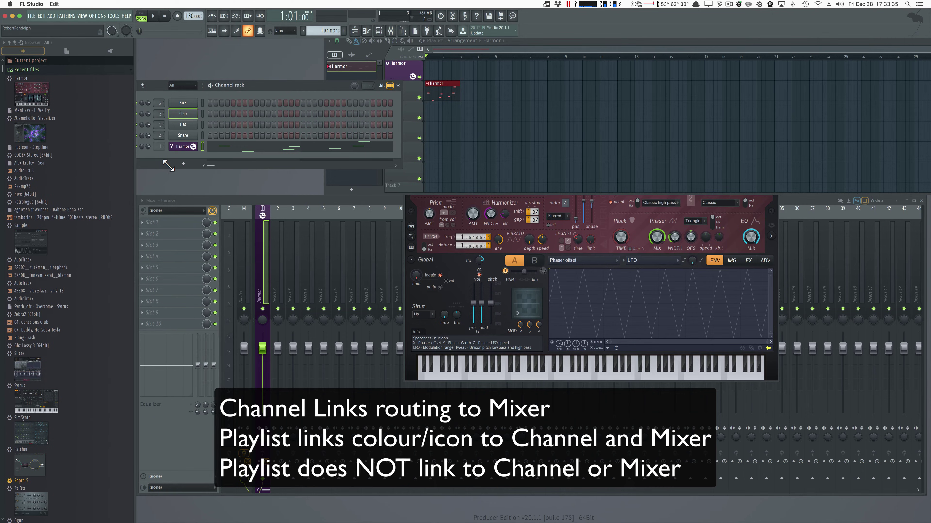
click(445, 268)
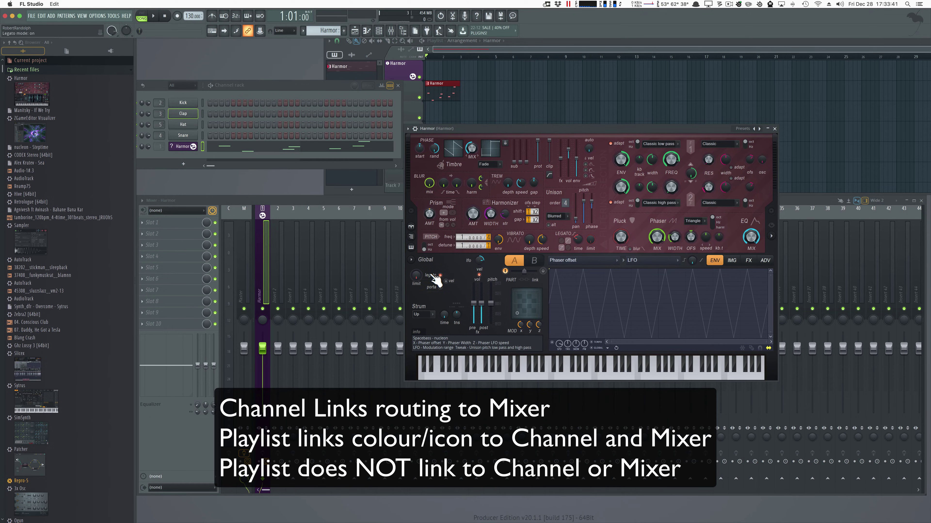
click(439, 84)
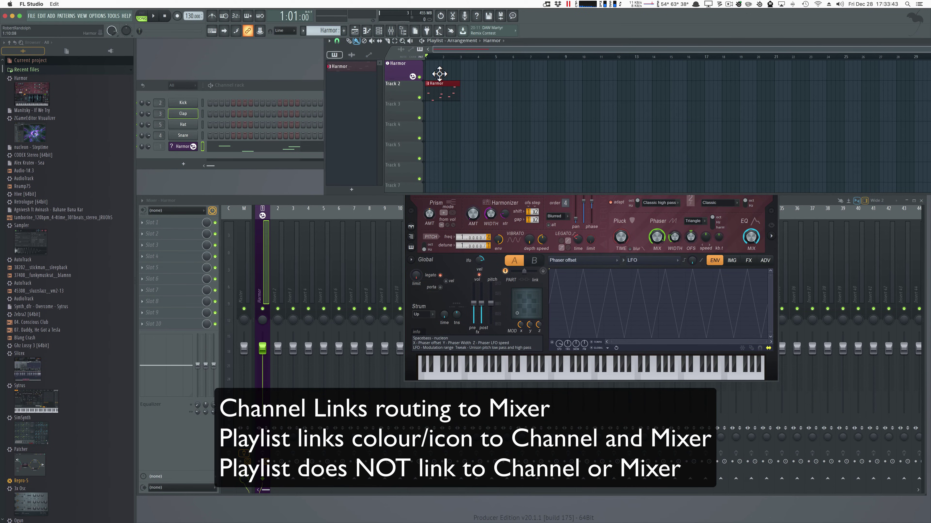
right_click(440, 82)
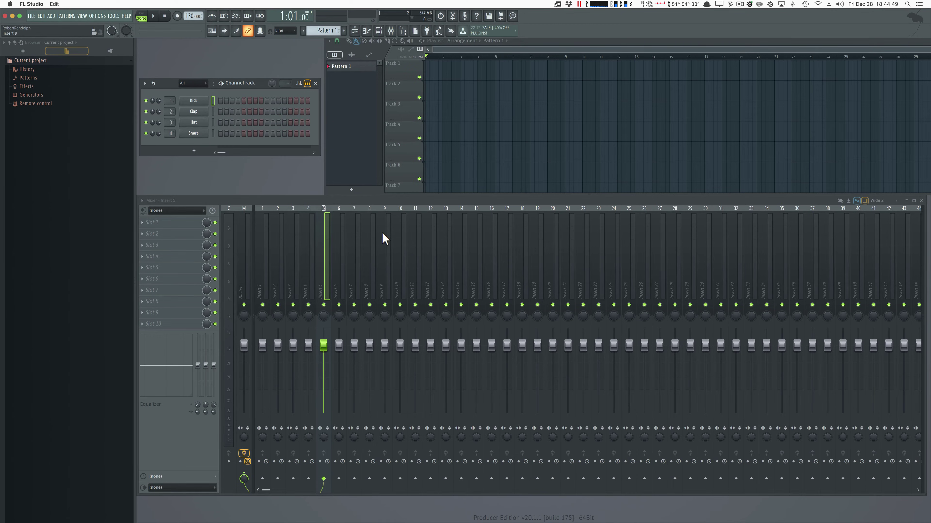
- Make playlist Track 1 an audio track routed to mixer Insert 5
right_click(402, 63)
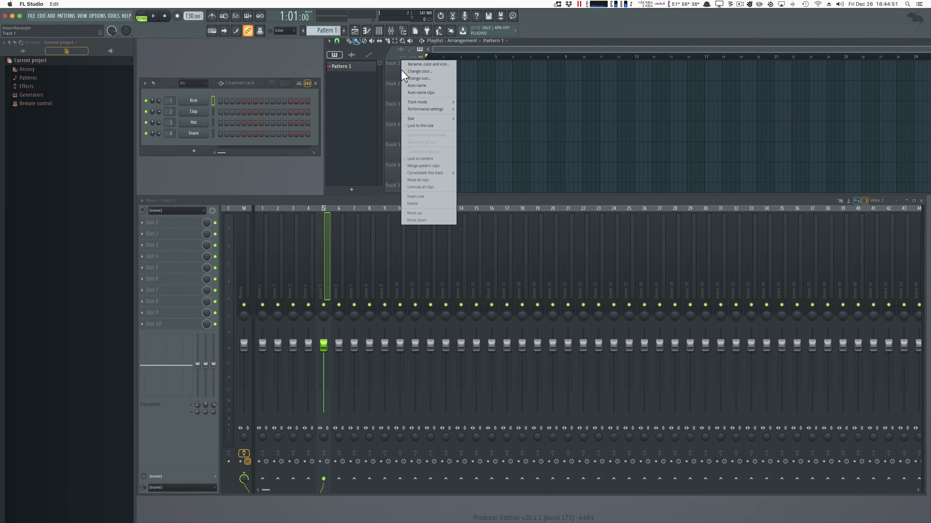
mouse_move(442, 102)
mouse_move(484, 110)
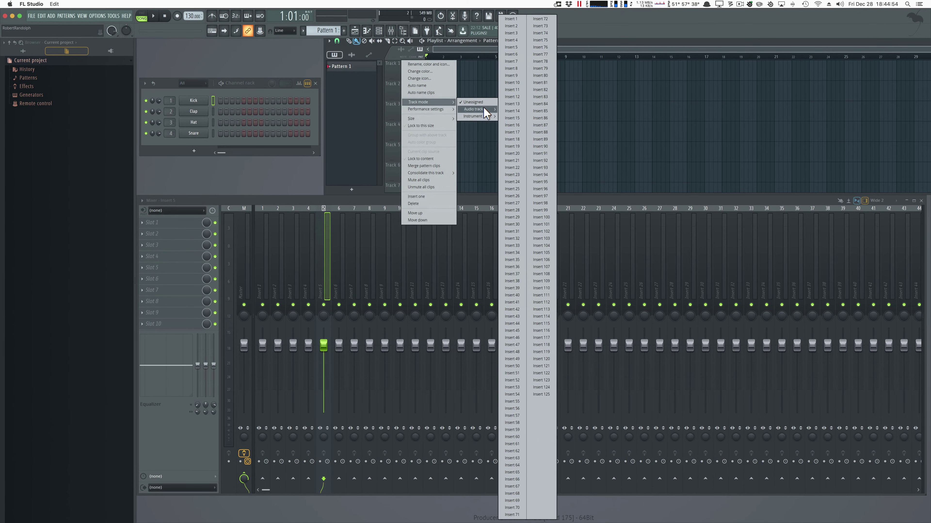
click(519, 46)
click(176, 210)
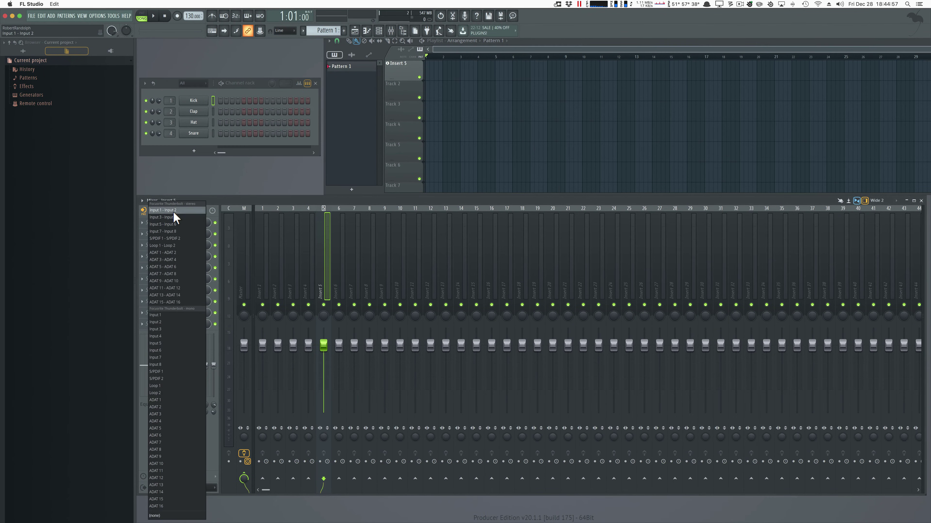
- Set Insert 5's audio input to Input 1, arm recording and start playback
click(165, 318)
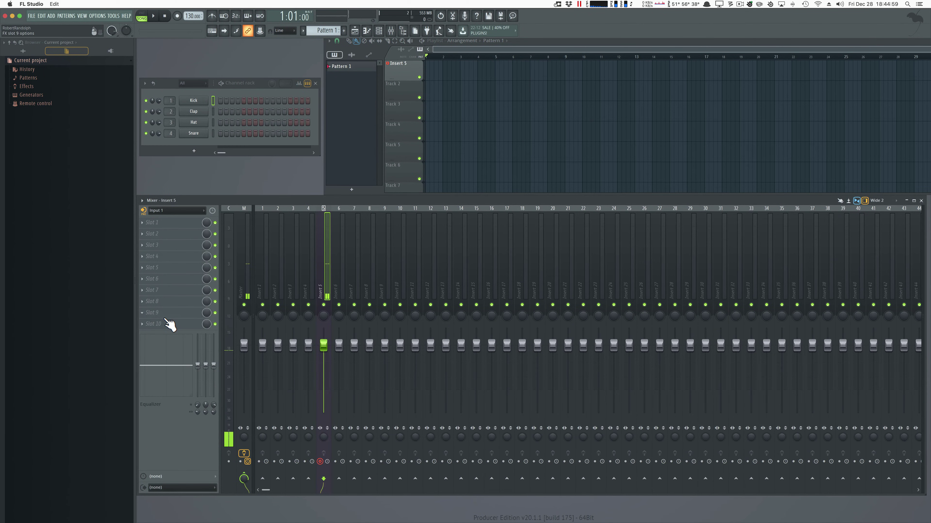
click(177, 16)
click(154, 15)
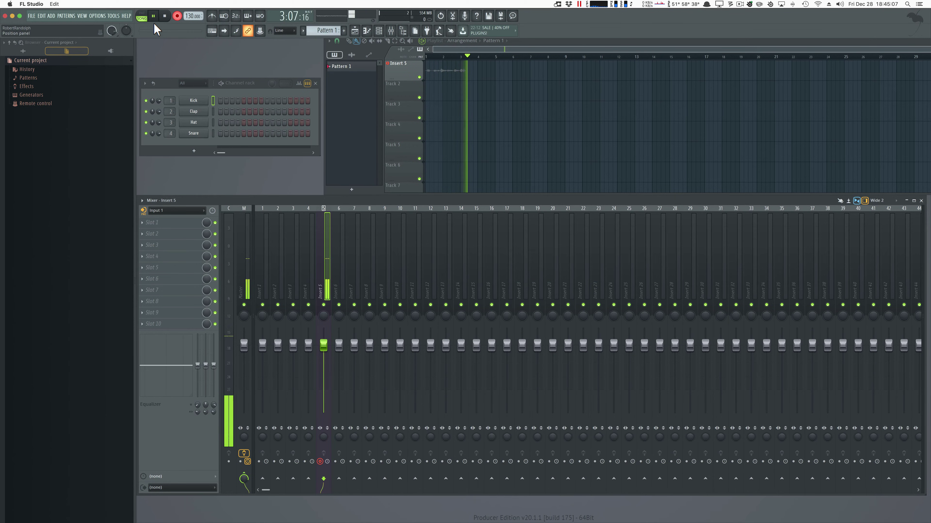
- Stop the first take, then record and stop a second take on Track 2
key(space)
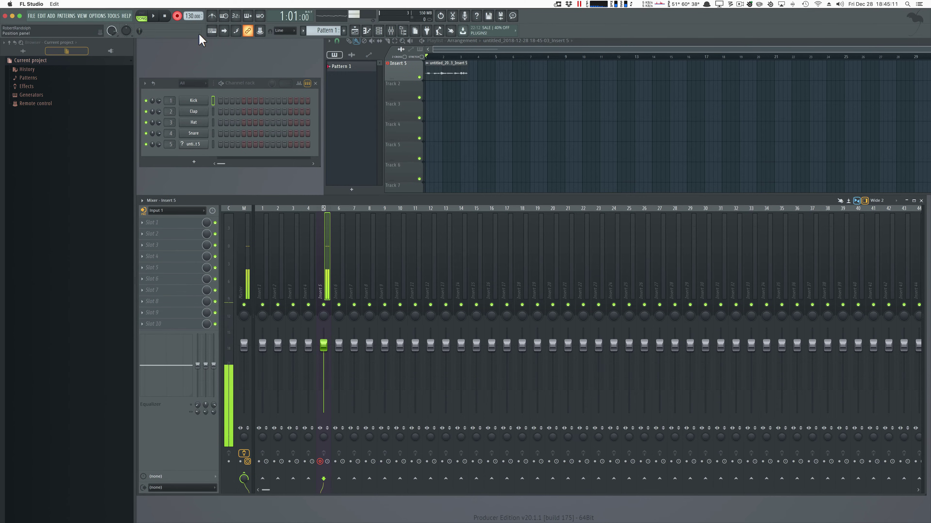
click(153, 16)
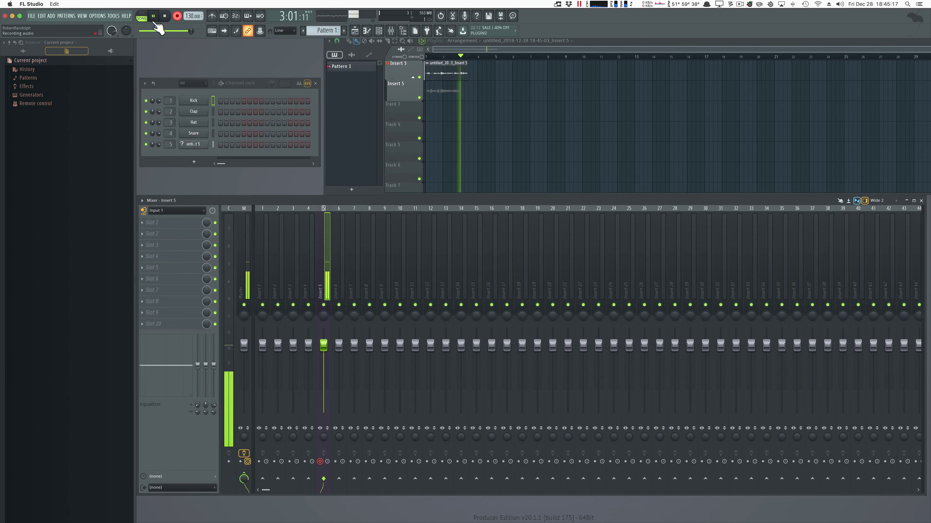
key(space)
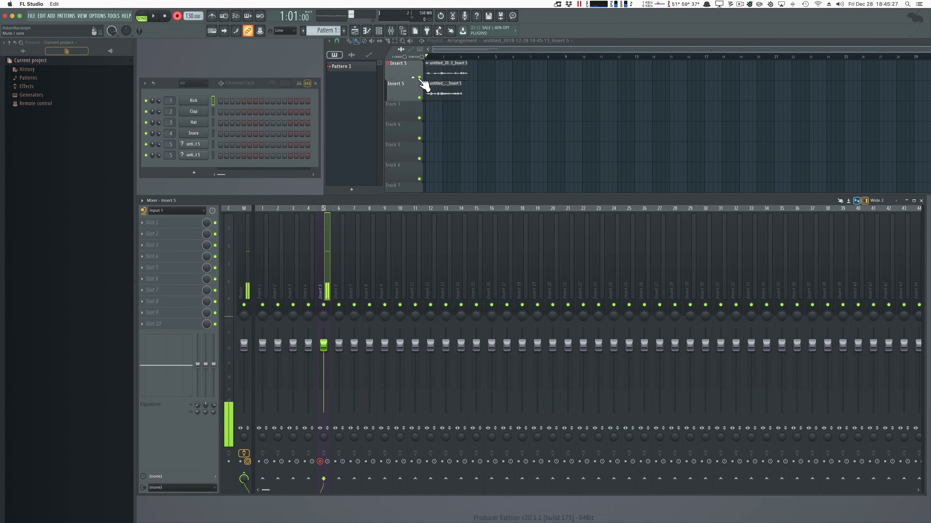
- Mute the first two Insert 5 tracks and stop the third take's recording
click(420, 77)
click(419, 97)
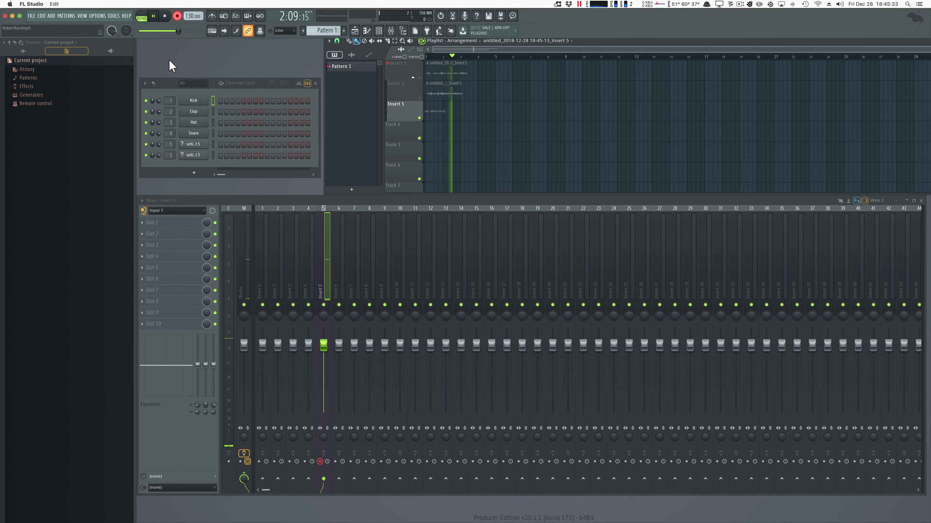
click(165, 17)
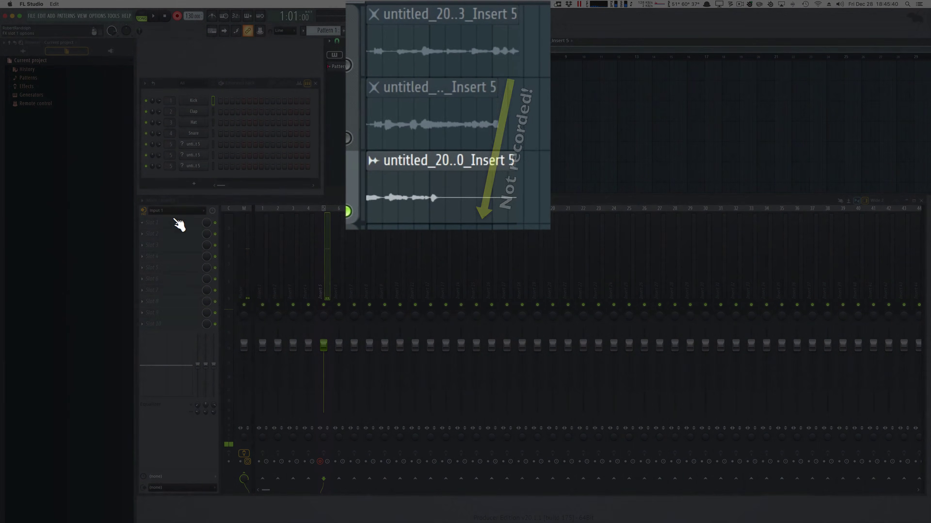
- Auto map the mixer inputs from the Input 1 box and confirm the change
right_click(178, 211)
click(184, 224)
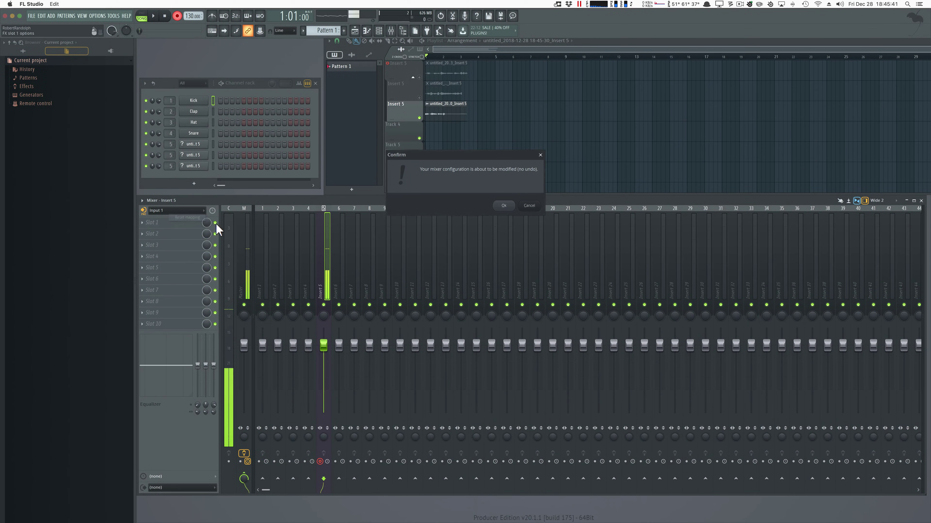
click(508, 206)
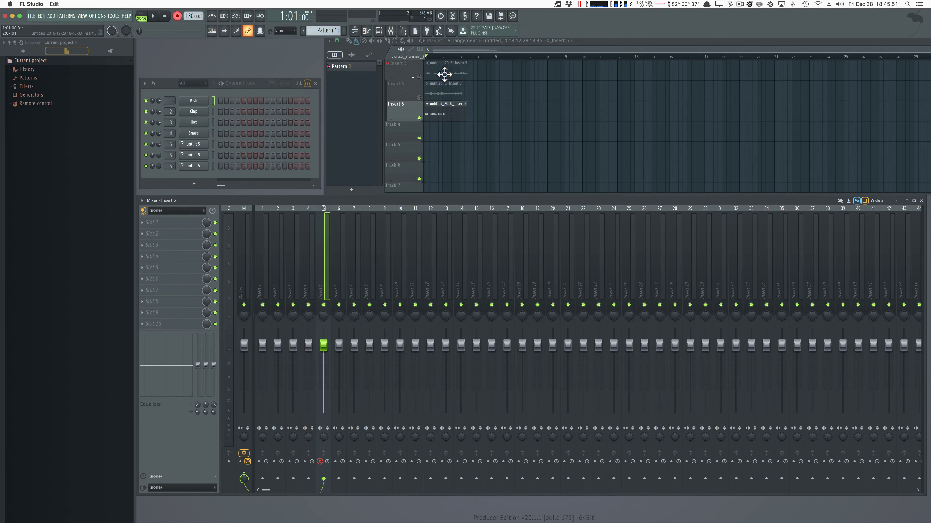
- Toggle the mute LEDs of the three Insert 5 tracks until all are green
click(419, 77)
click(419, 97)
click(419, 78)
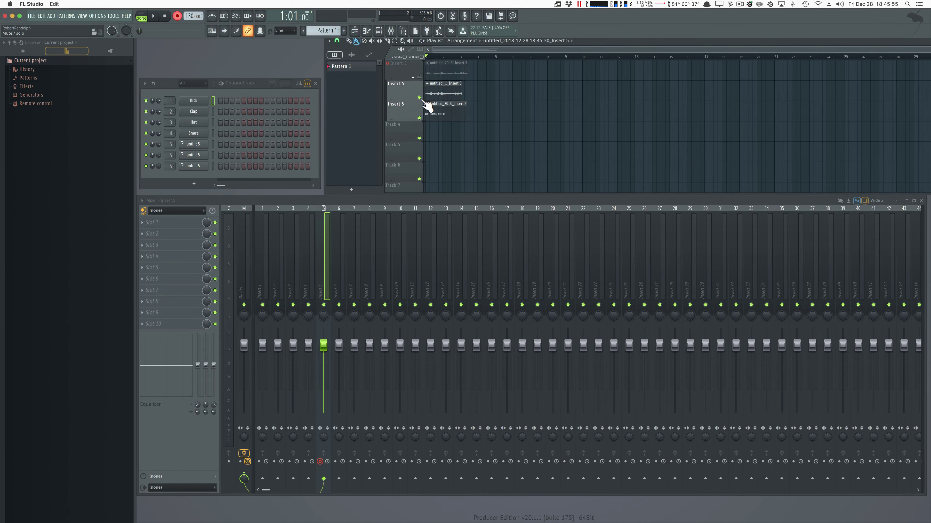
click(420, 98)
click(419, 117)
click(419, 98)
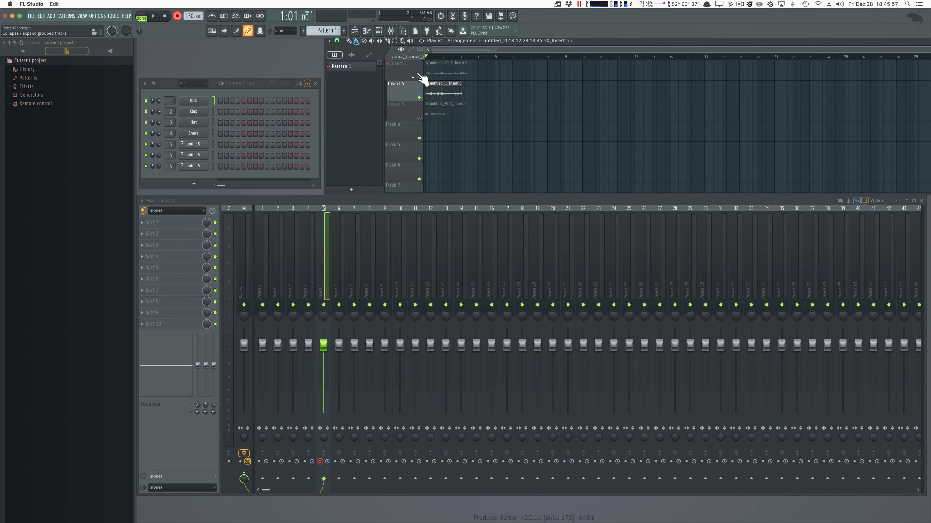
click(419, 78)
click(419, 118)
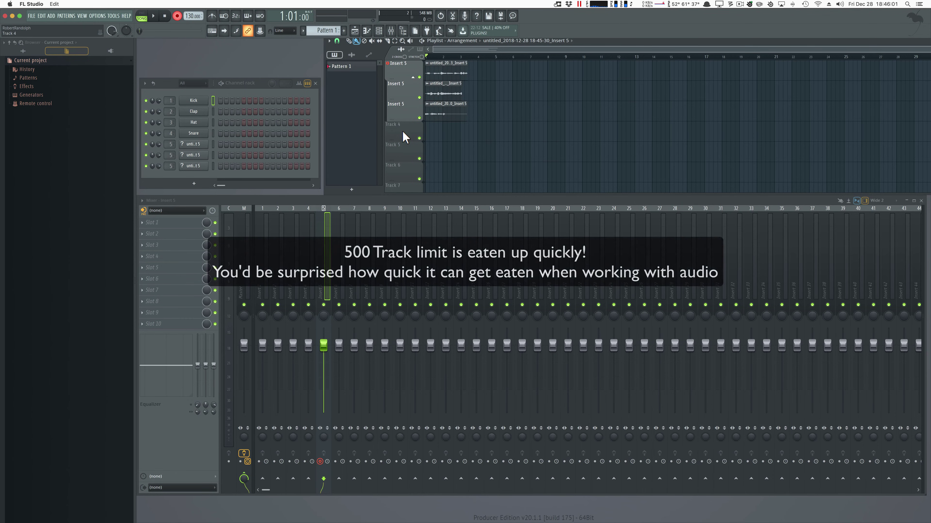
- Make Track 5 an audio track on Insert 10 and drag the third take's clip onto it
right_click(402, 144)
mouse_move(430, 203)
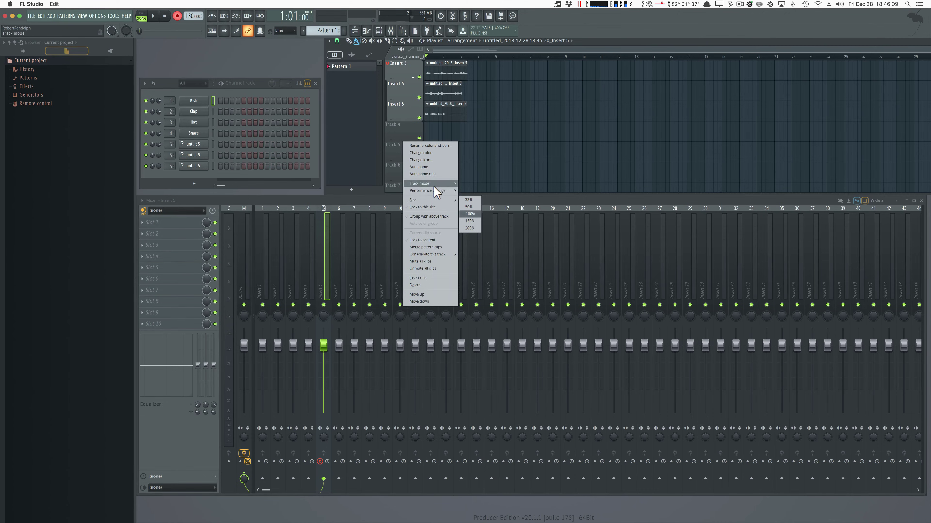
mouse_move(454, 186)
mouse_move(487, 189)
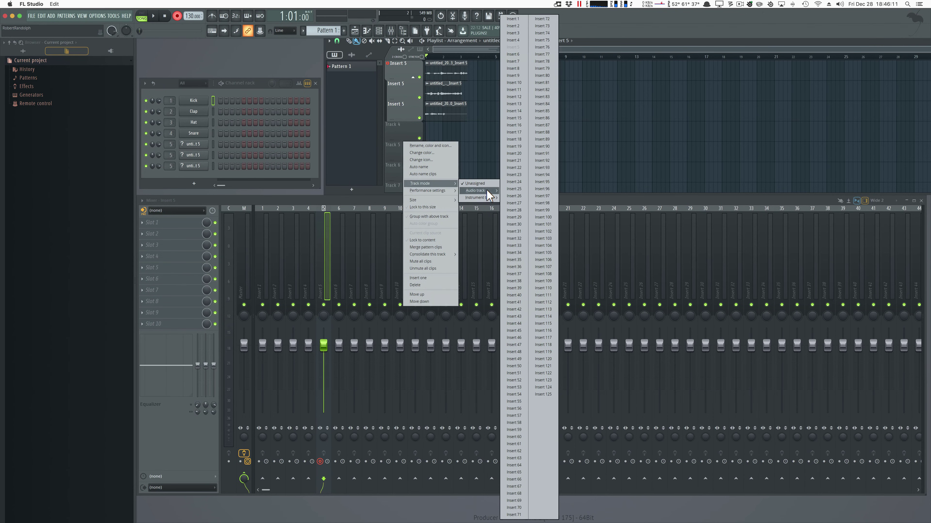
click(517, 83)
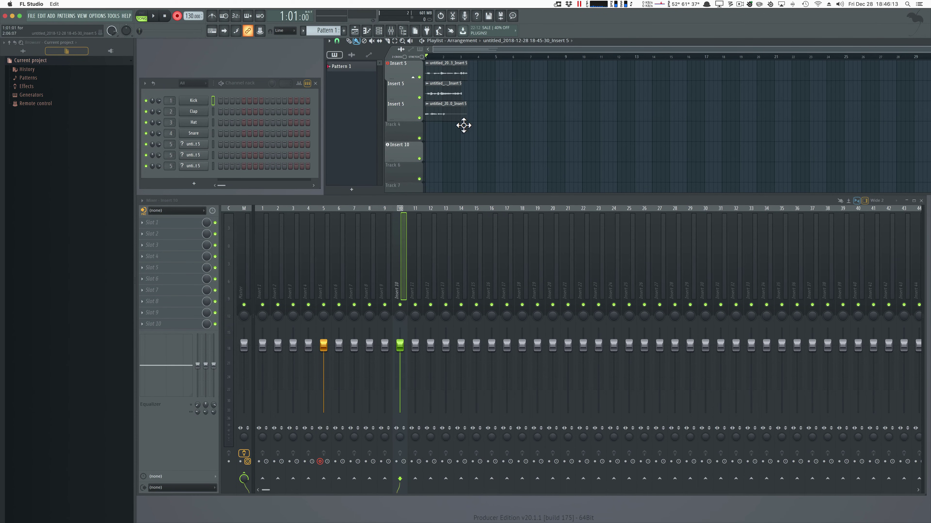
drag(447, 110, 446, 156)
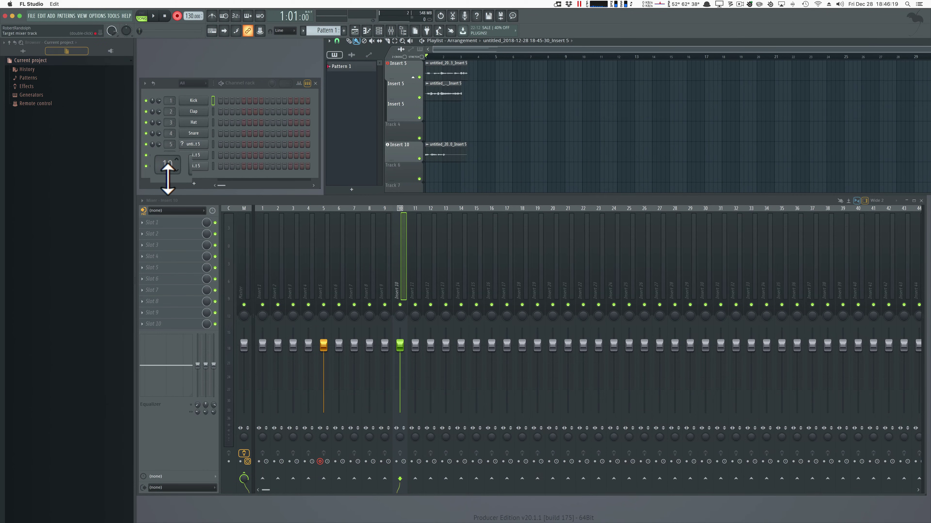
- Change the channel's mixer track from 10 to 4, then set it back to 10
drag(168, 165, 160, 264)
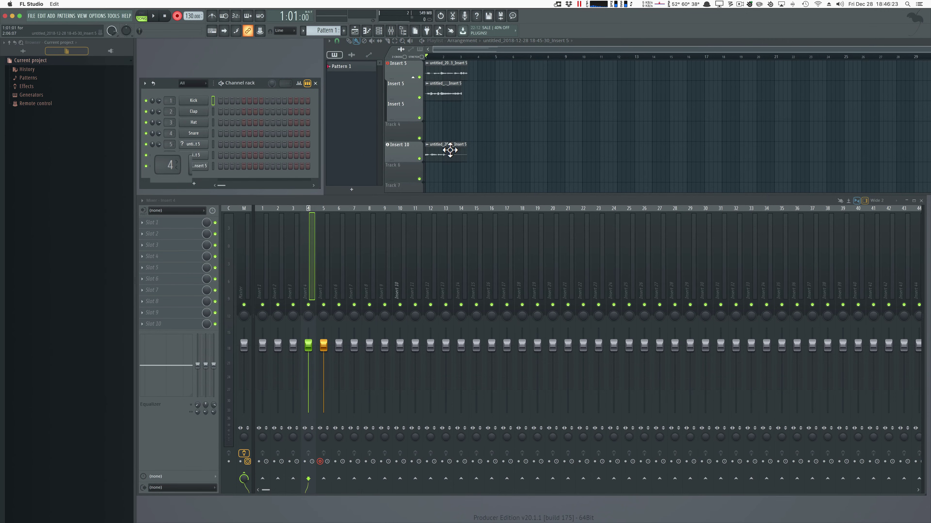
mouse_move(450, 150)
mouse_down()
mouse_move(453, 114)
mouse_move(447, 153)
mouse_up()
click(444, 90)
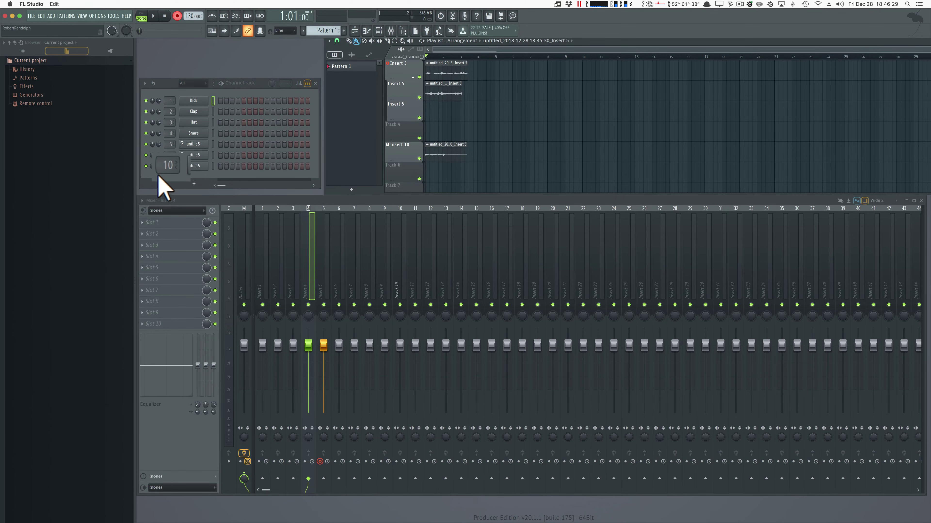
- Route the third take's channel in the channel rack to mixer track 4
right_click(402, 151)
mouse_move(428, 185)
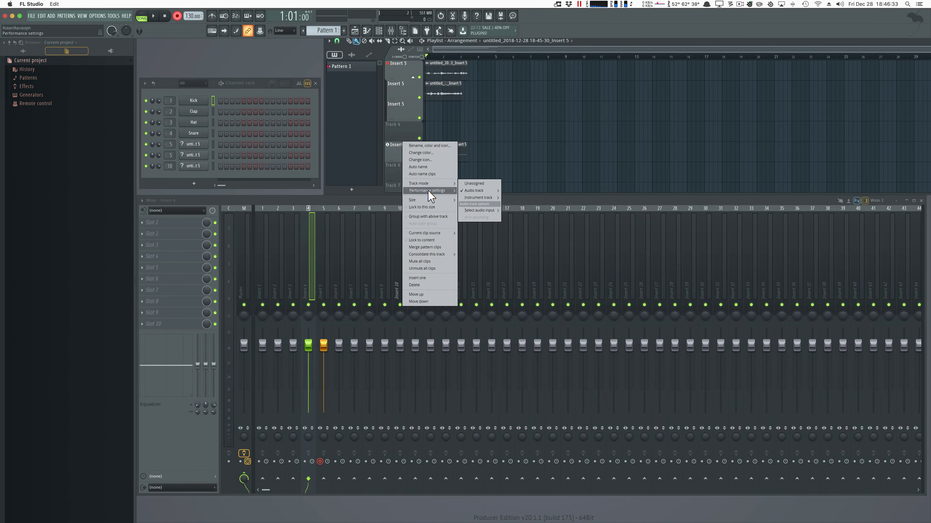
mouse_move(481, 196)
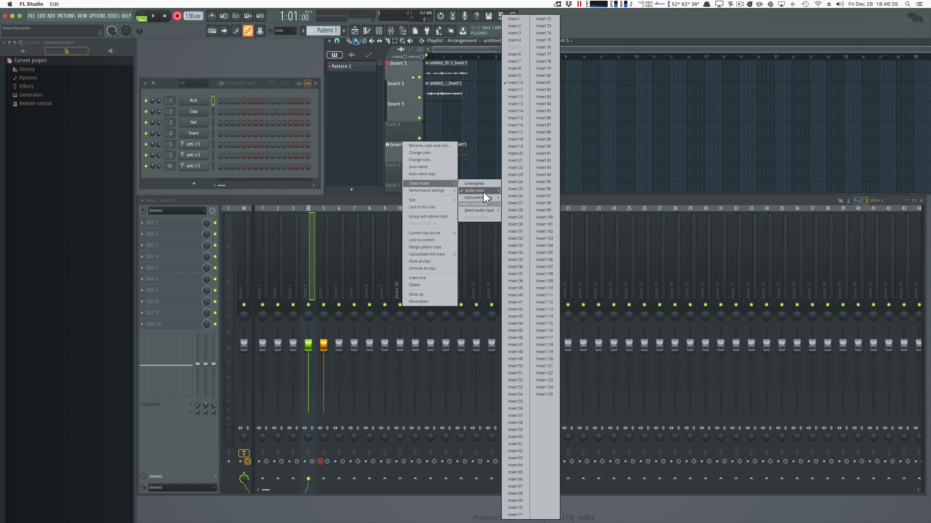
click(522, 90)
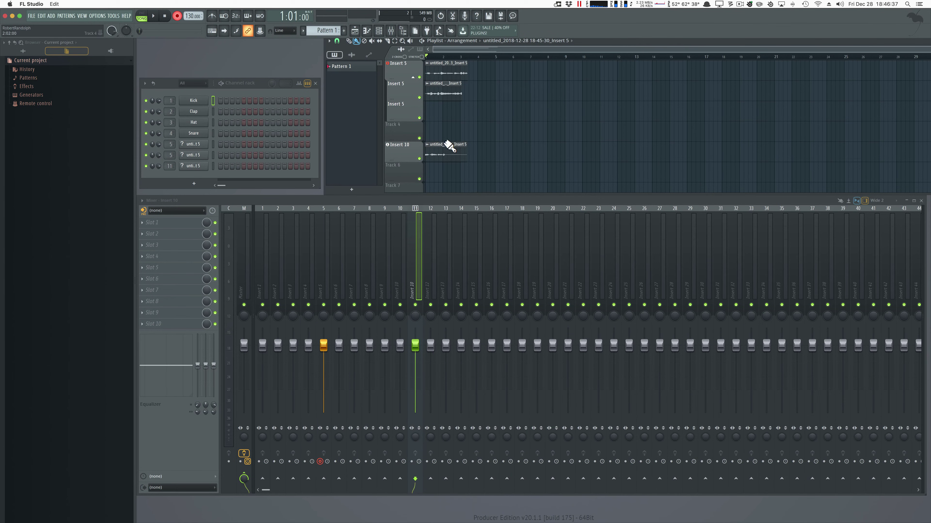
scroll(170, 165, down, 7)
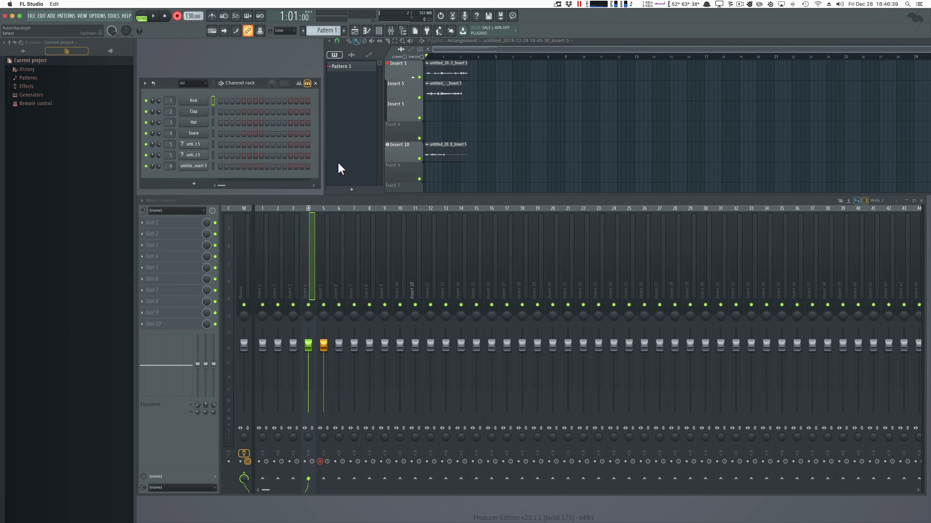
mouse_move(440, 152)
mouse_down()
mouse_move(445, 129)
mouse_move(442, 155)
mouse_up()
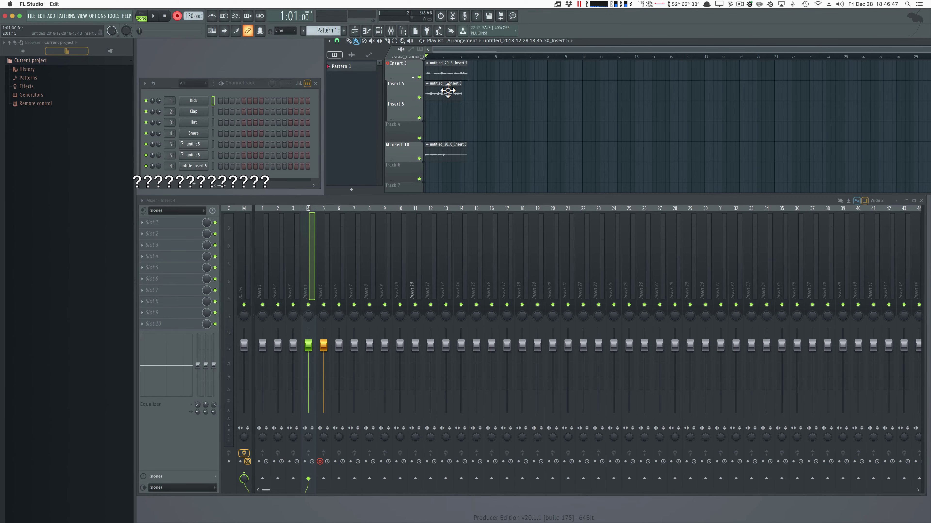
click(420, 78)
click(420, 98)
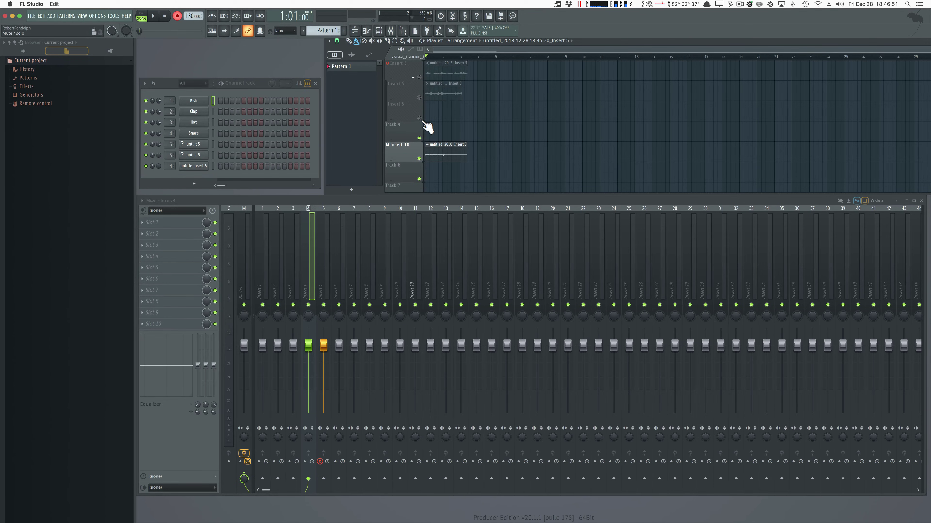
click(419, 97)
click(419, 77)
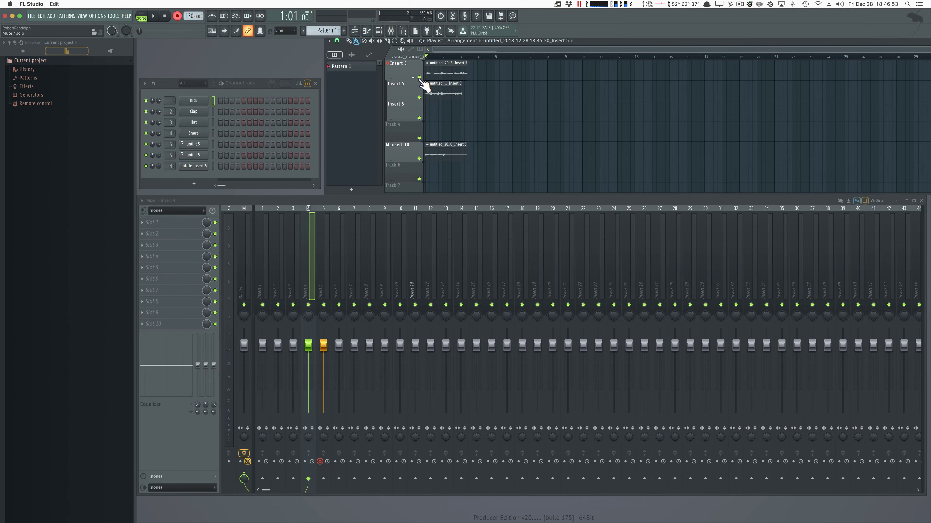